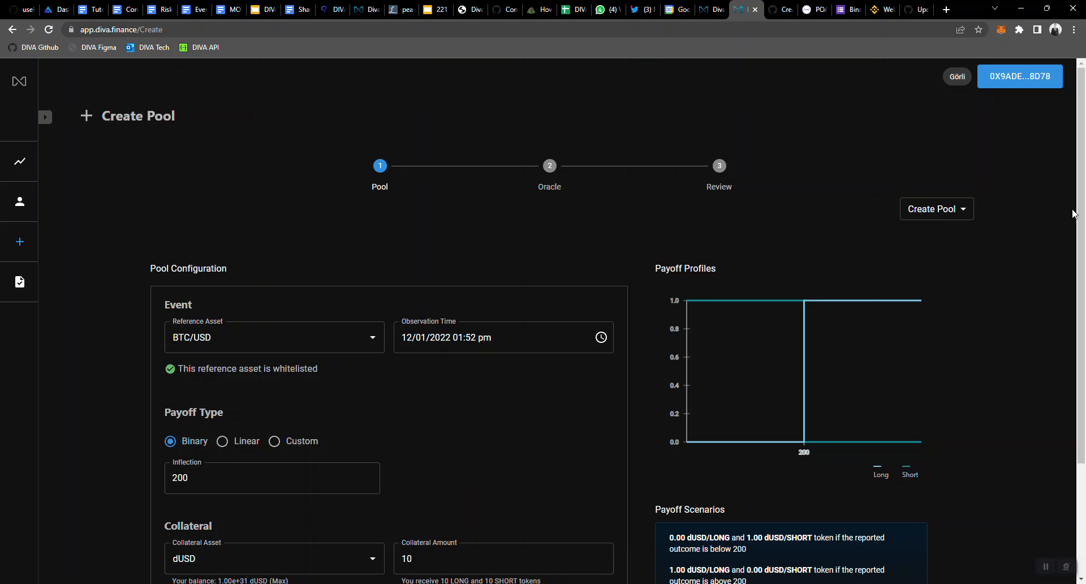
Switch the form to Create Offer and set the reference asset to "Binance defaults (outcome > 0)".
left_click(913, 213)
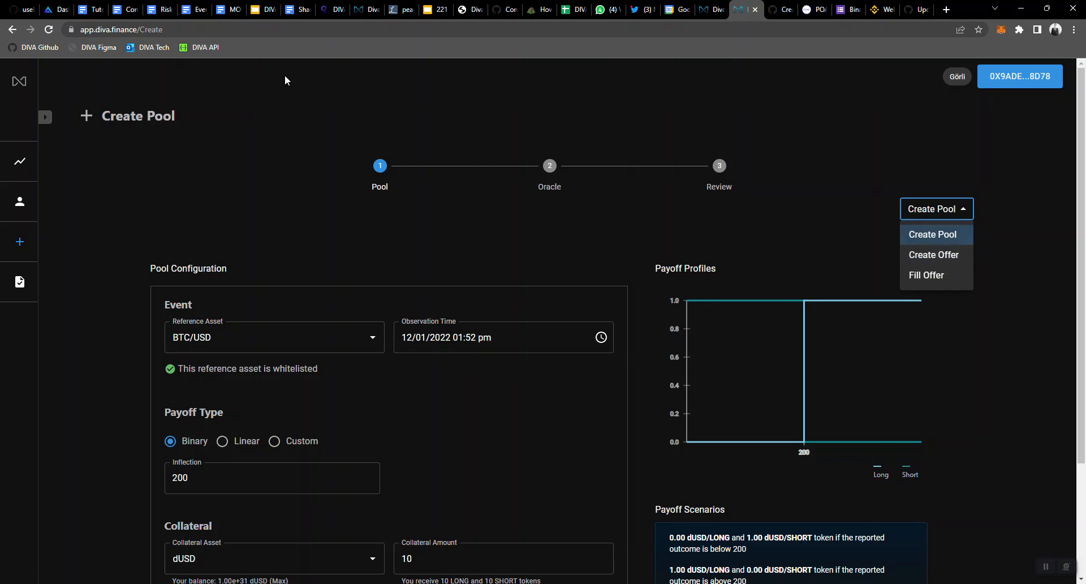
left_click(941, 258)
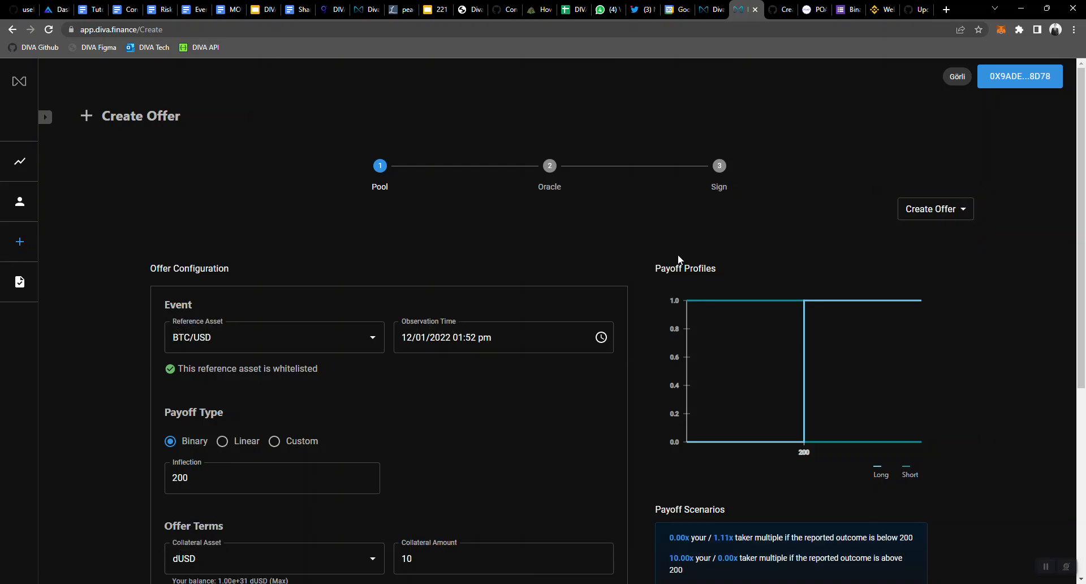
scroll(677, 253, "down", 2)
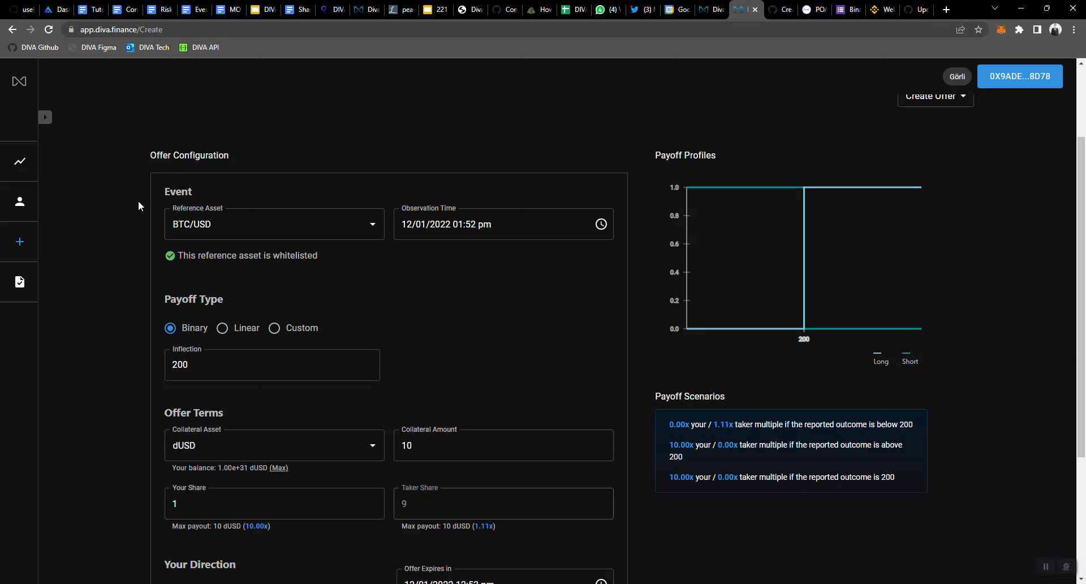
left_click(184, 219)
type("Bin")
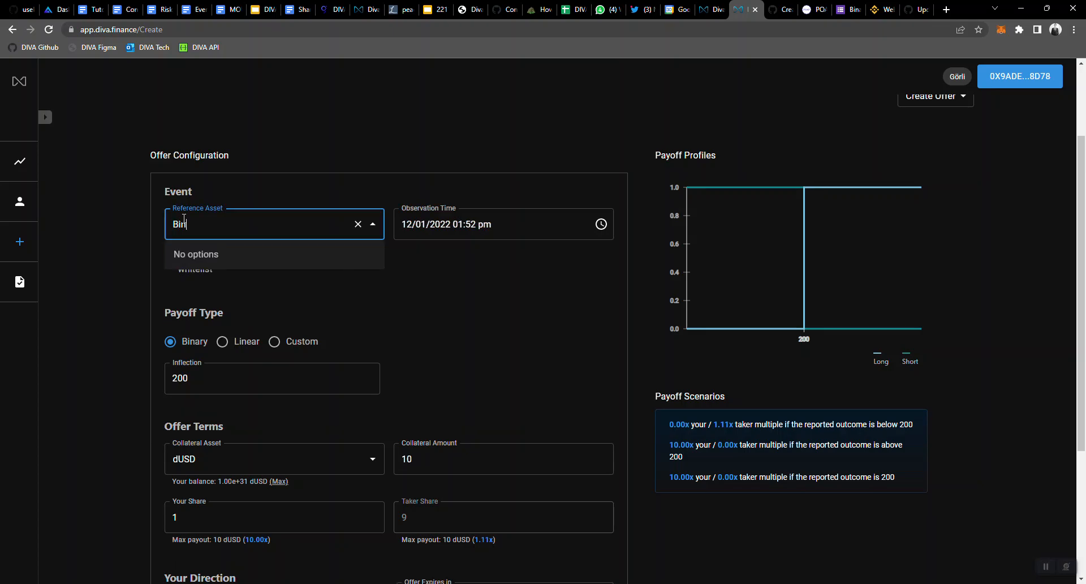
type("ance defaults (")
type("outcome ")
type(">")
type(" =9")
key("BackSpace")
key("BackSpace")
type("0)")
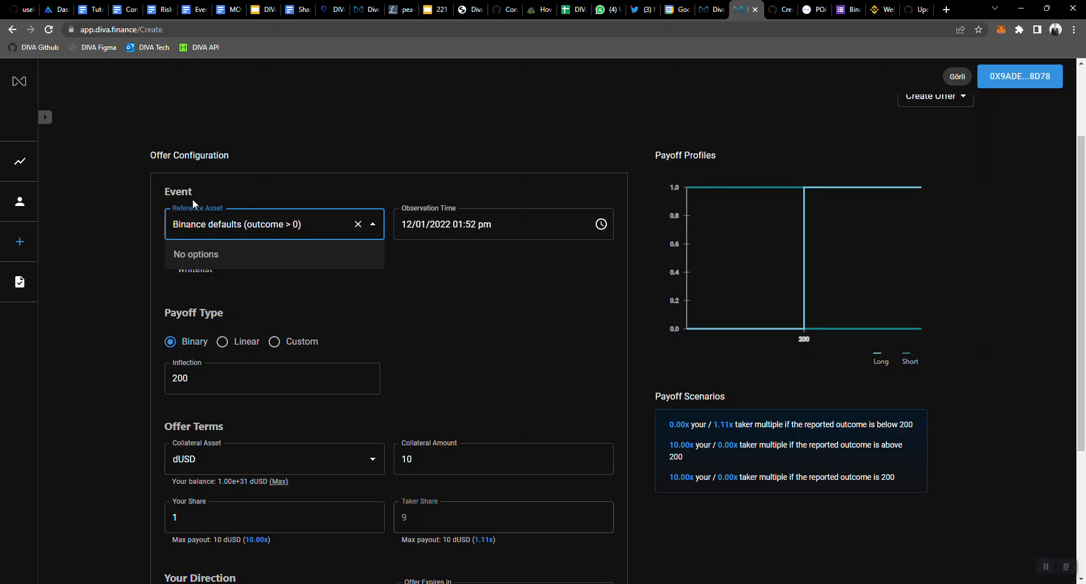
left_click(203, 189)
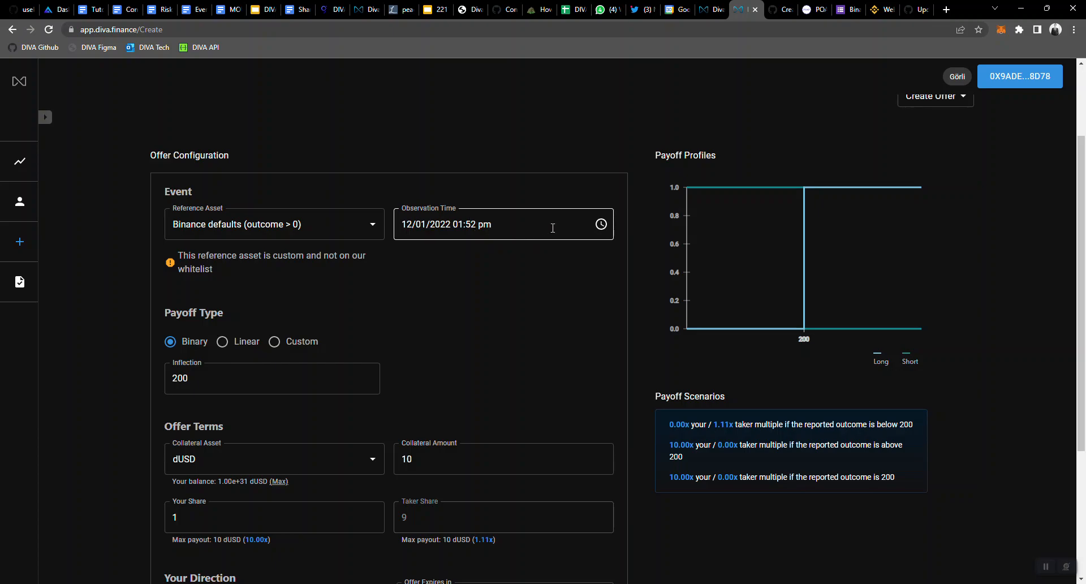
Set the offer's observation time to 12/31/2023 08:00 pm.
left_click(601, 226)
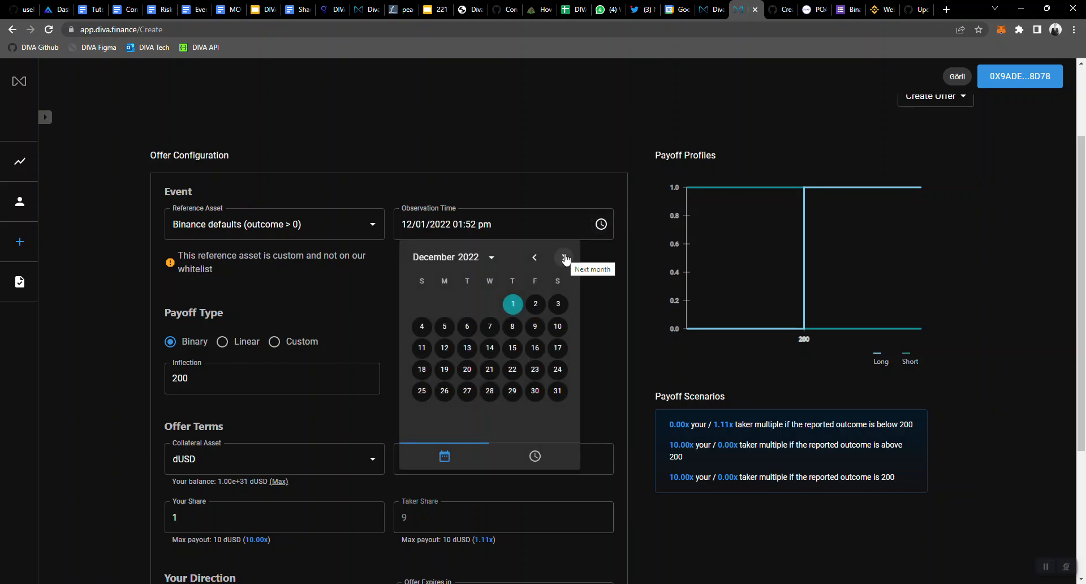
left_click(557, 391)
left_click(447, 337)
left_click(490, 261)
left_click_drag(451, 224, 447, 224)
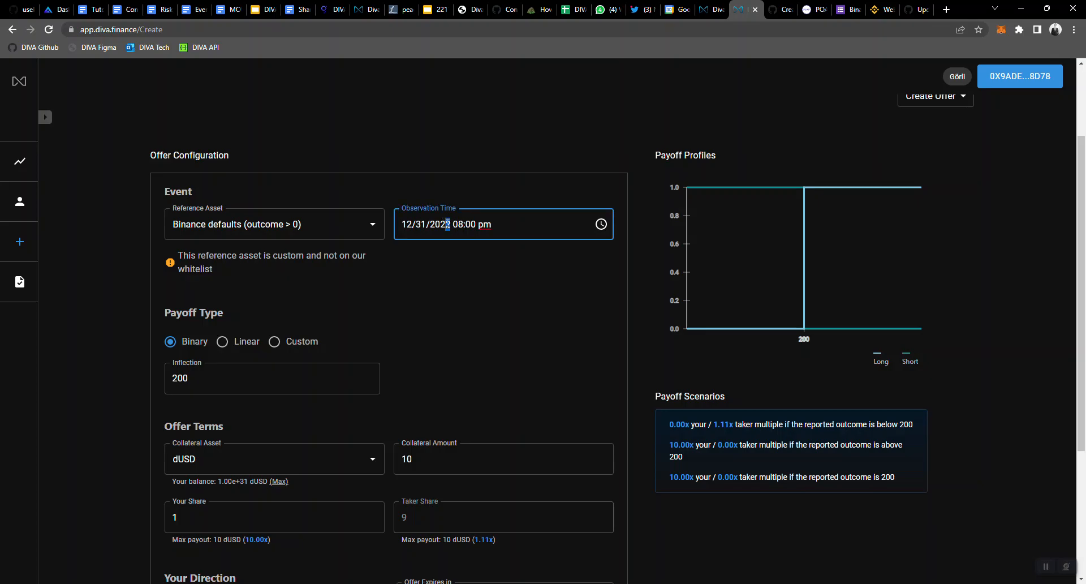
type("3")
left_click(384, 273)
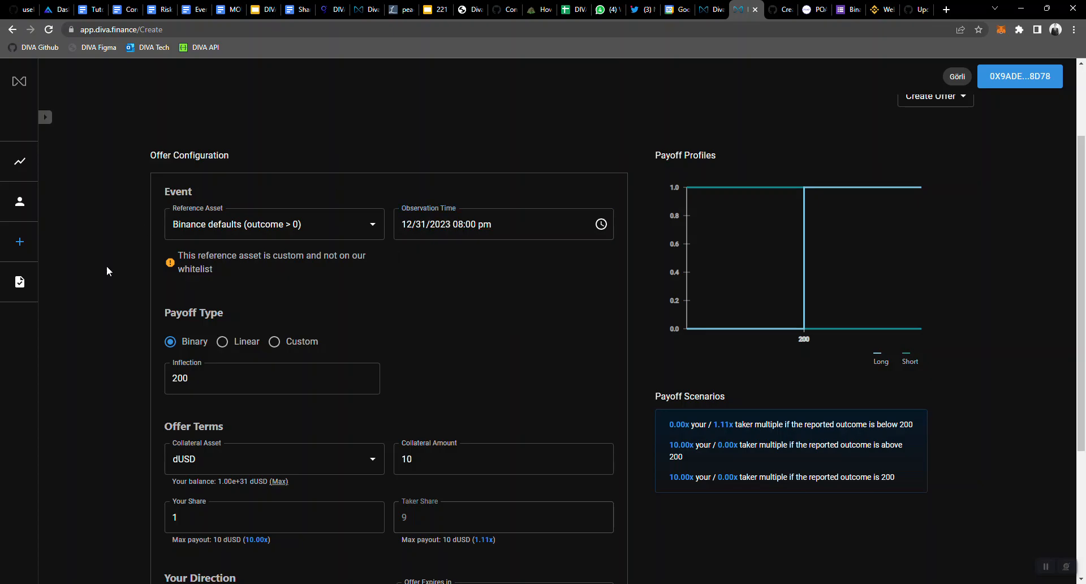
Choose the Custom payoff type and set floor, cap, inflection and gradient all to 0.
scroll(102, 294, "down", 1)
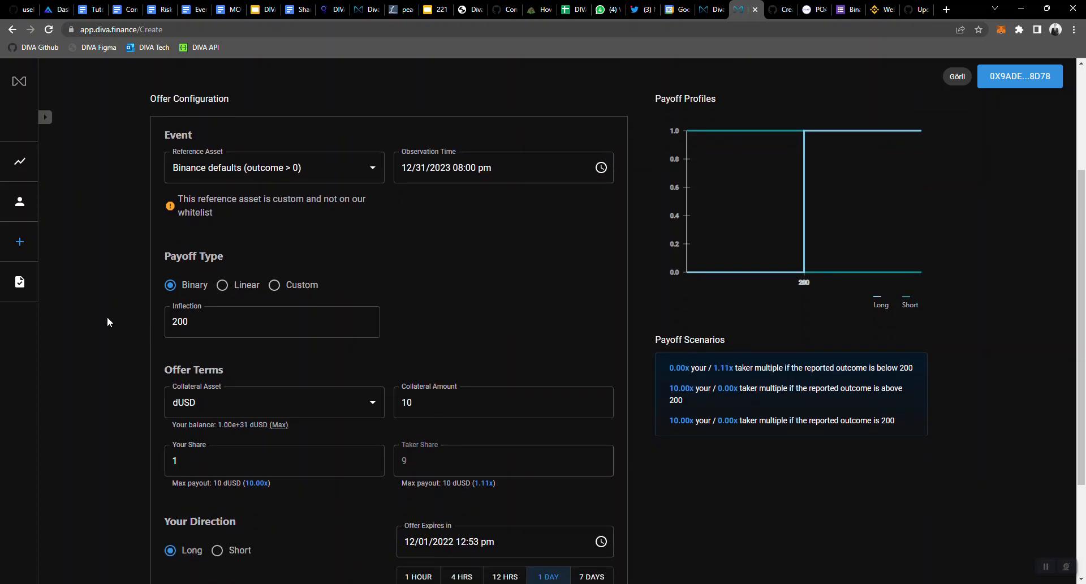
left_click(223, 286)
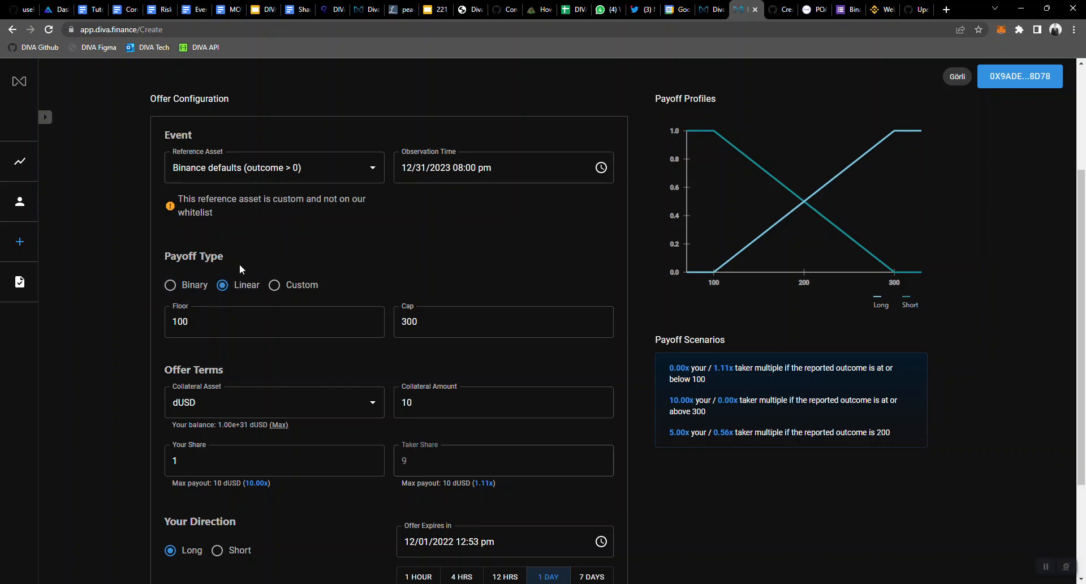
left_click(275, 288)
left_click(181, 317)
double_click(181, 317)
type("0")
key("Tab")
type("0")
key("Tab")
type("0")
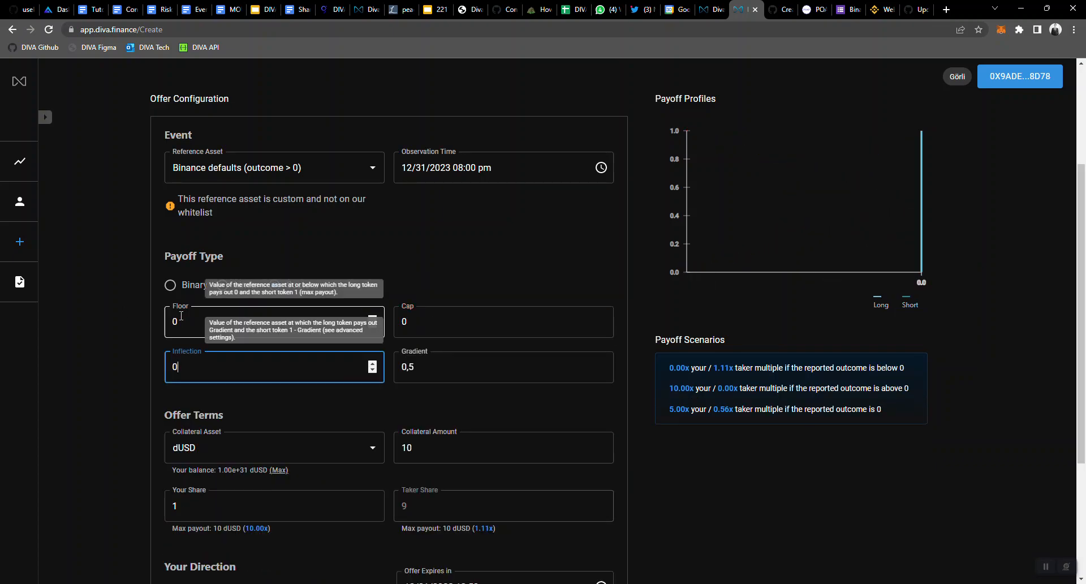
key("Tab")
type("0")
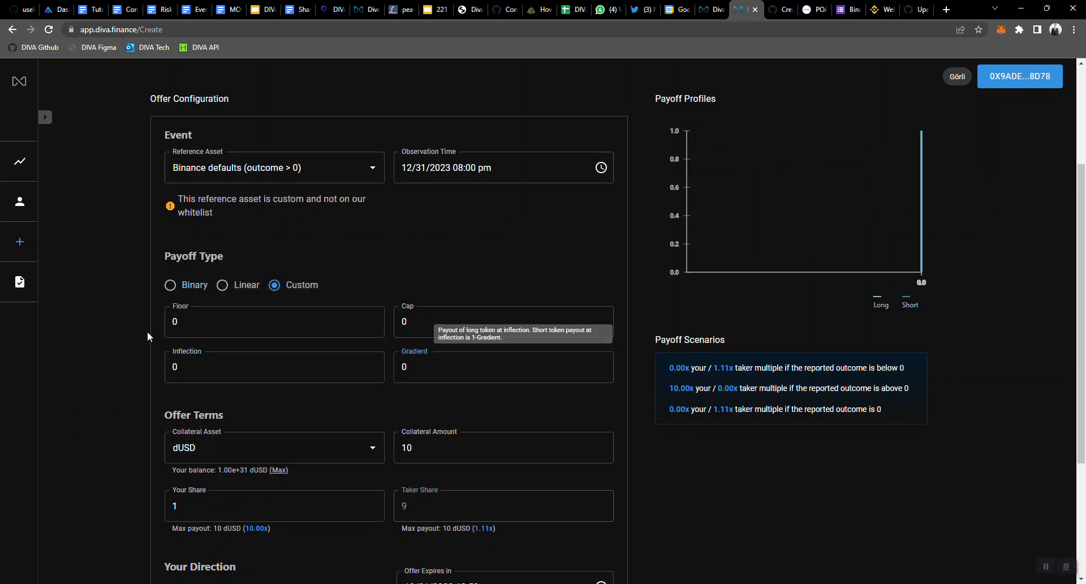
left_click(109, 319)
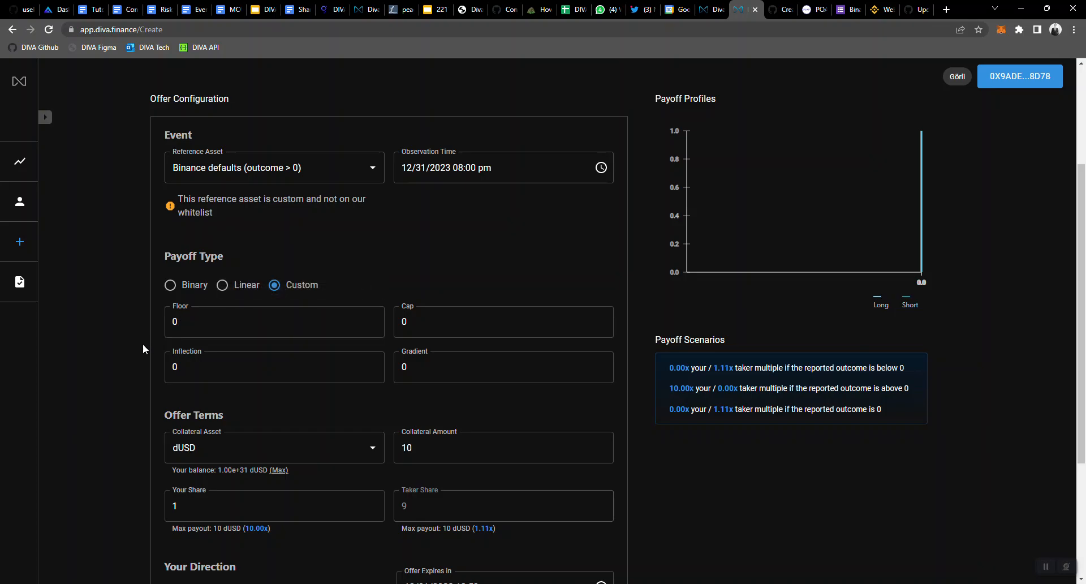
scroll(142, 344, "down", 1)
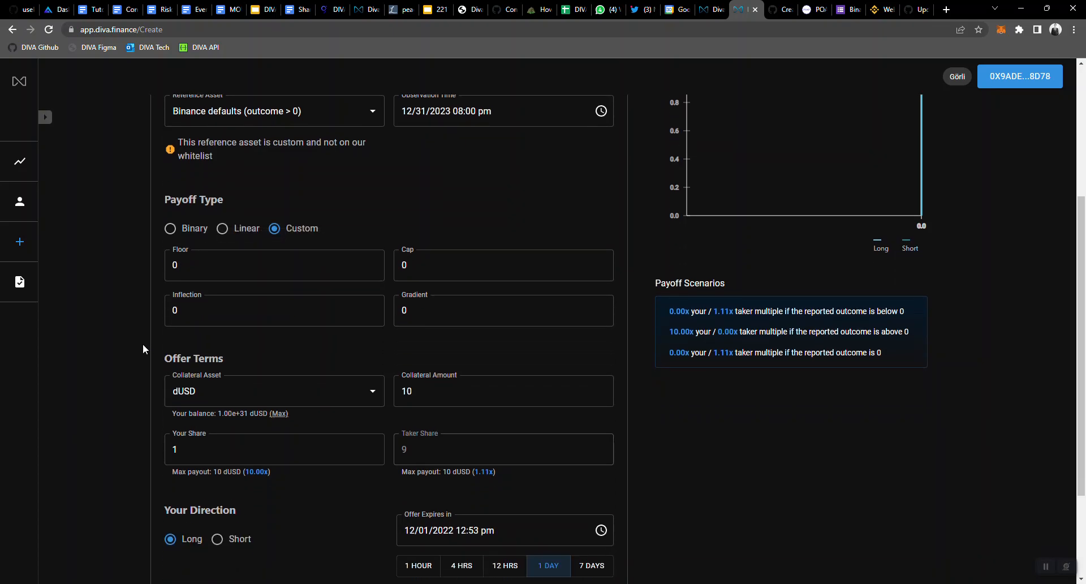
scroll(142, 344, "up", 1)
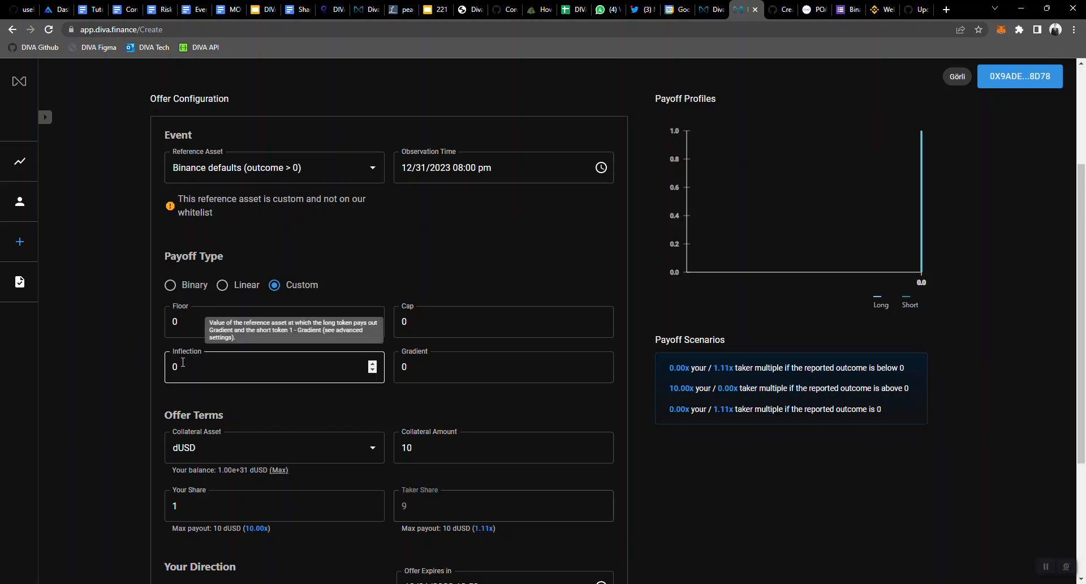
left_click_drag(184, 368, 156, 371)
left_click(156, 371)
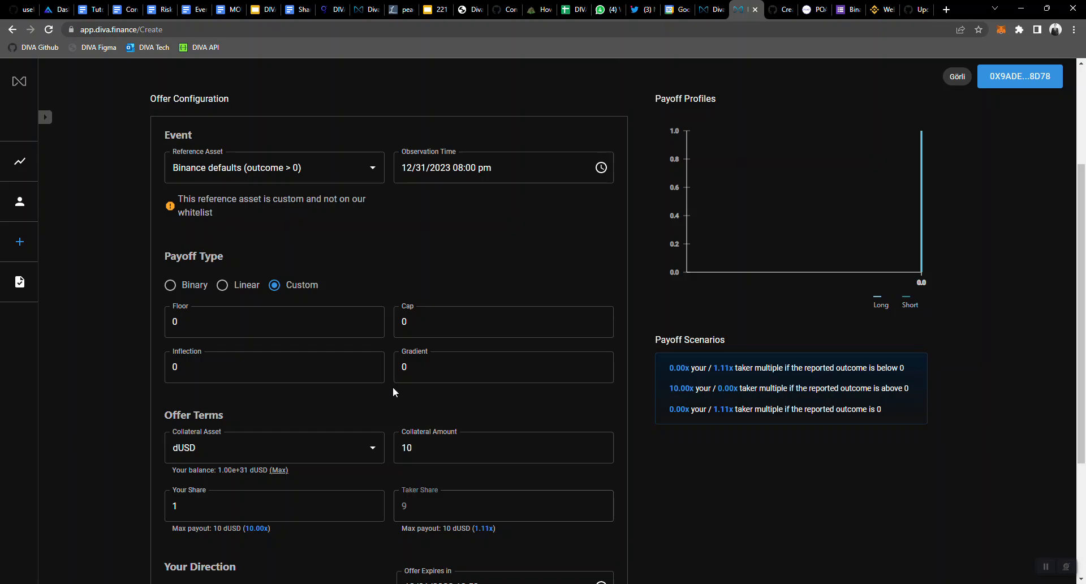
Set your direction to Short and the dUSD collateral amount to 1000.
scroll(393, 387, "down", 1)
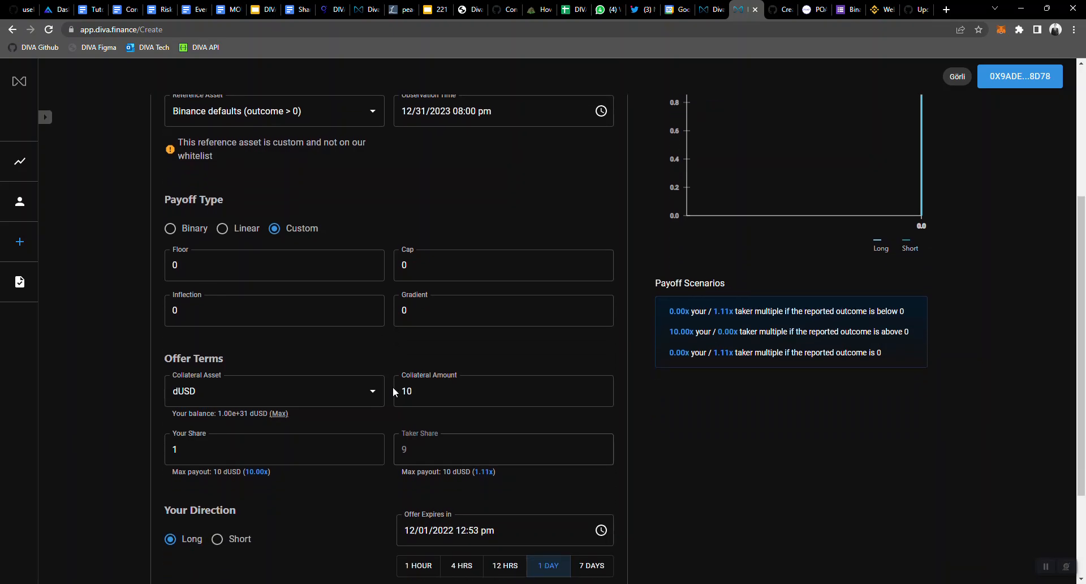
left_click(218, 539)
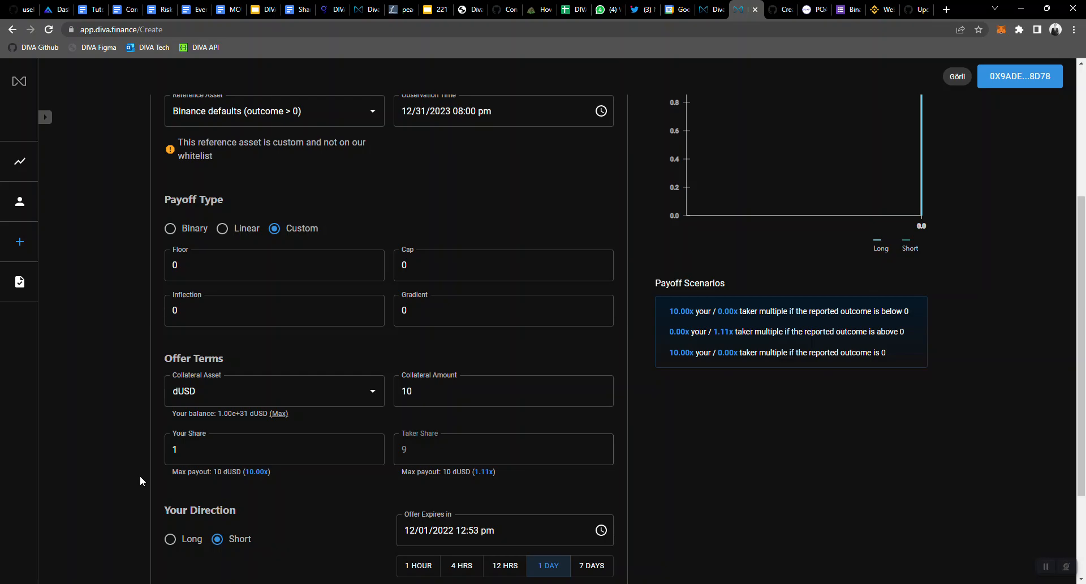
left_click(428, 389)
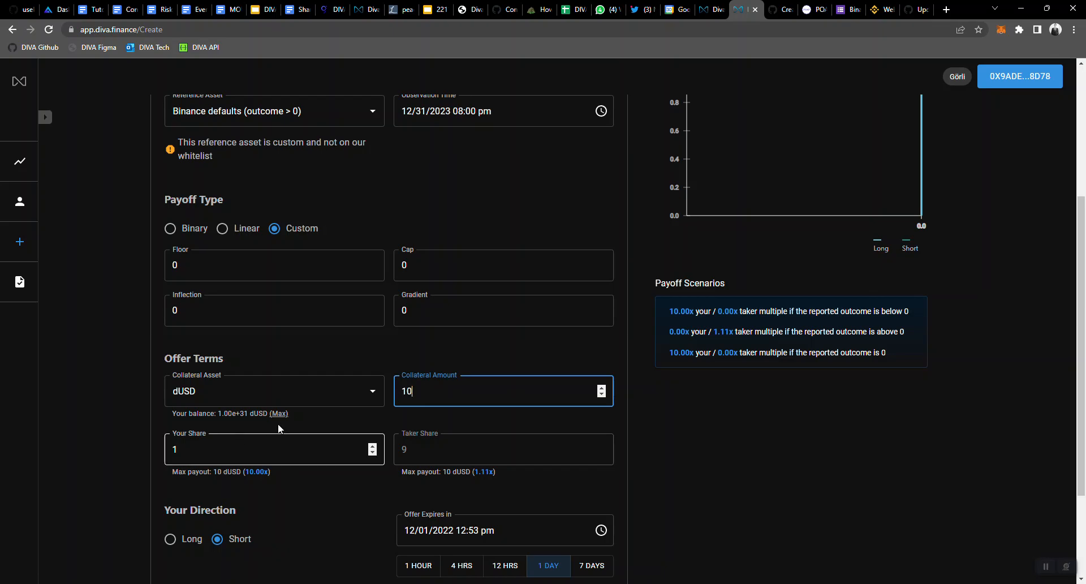
type("00")
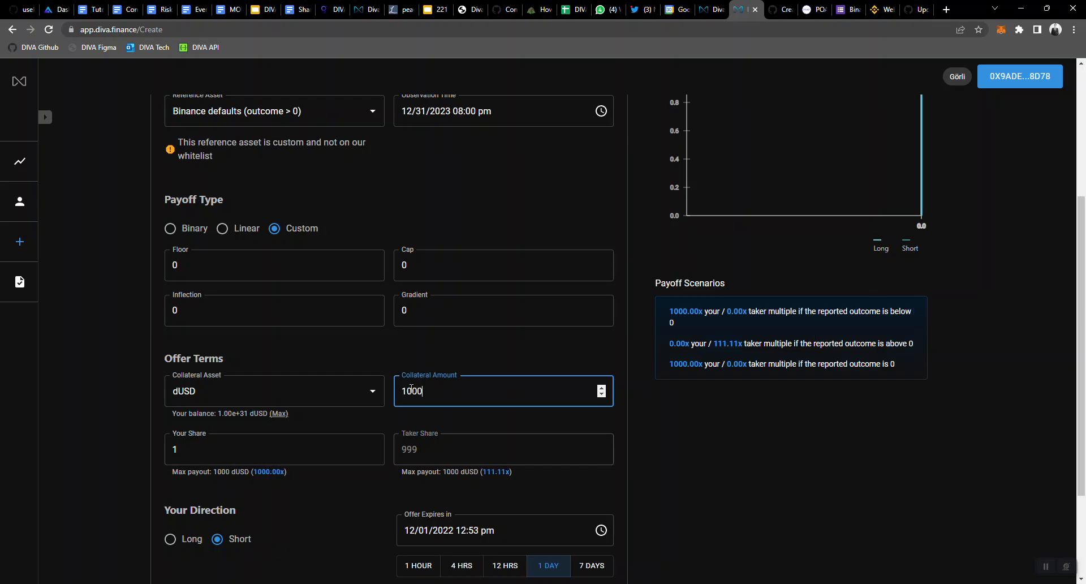
Set your share of the collateral to 970.
left_click(220, 446)
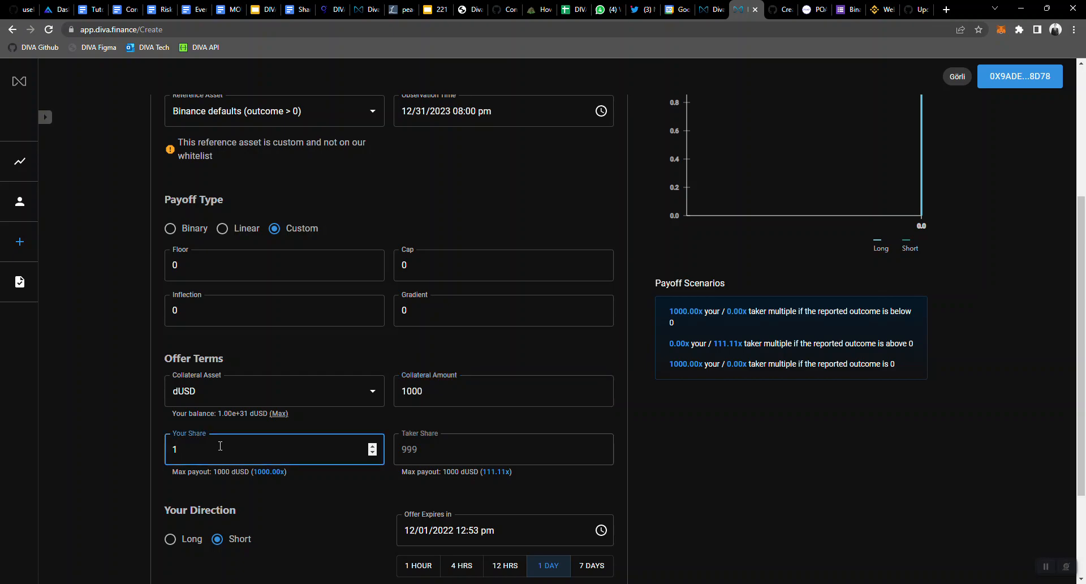
key("ctrl+a")
type("9")
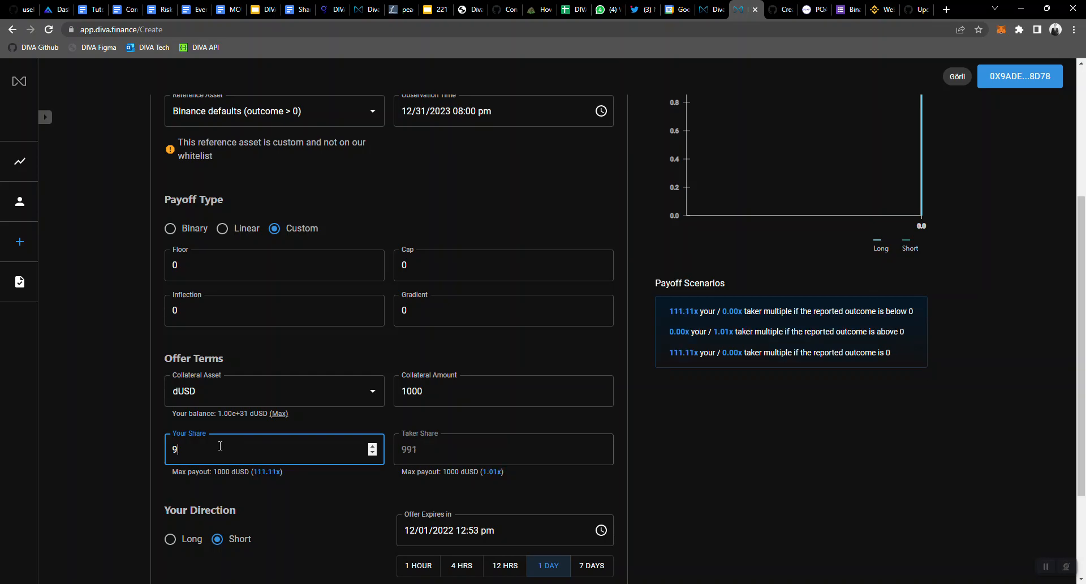
type("70")
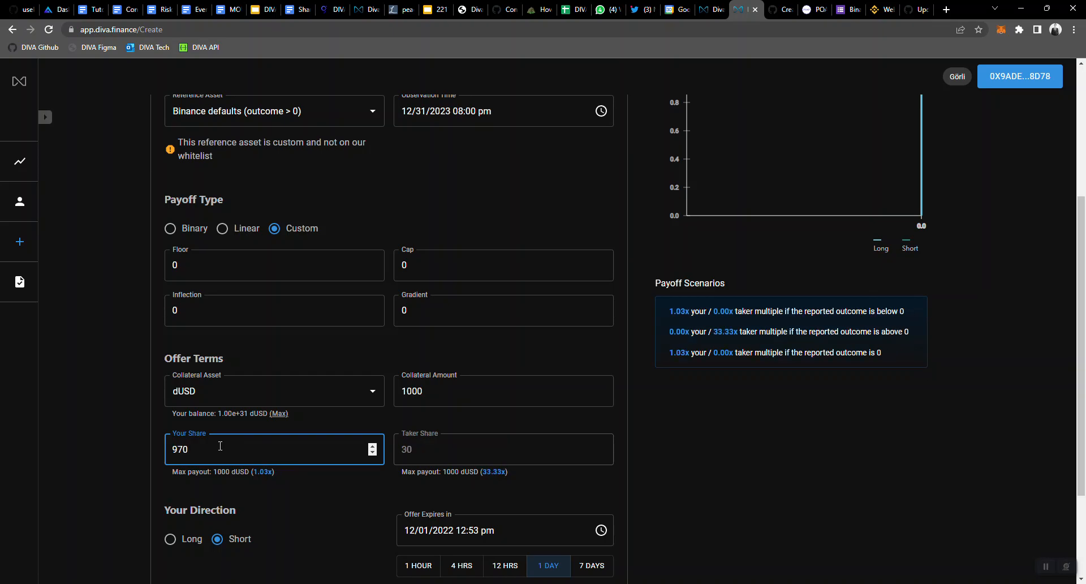
left_click(130, 448)
scroll(118, 447, "down", 1)
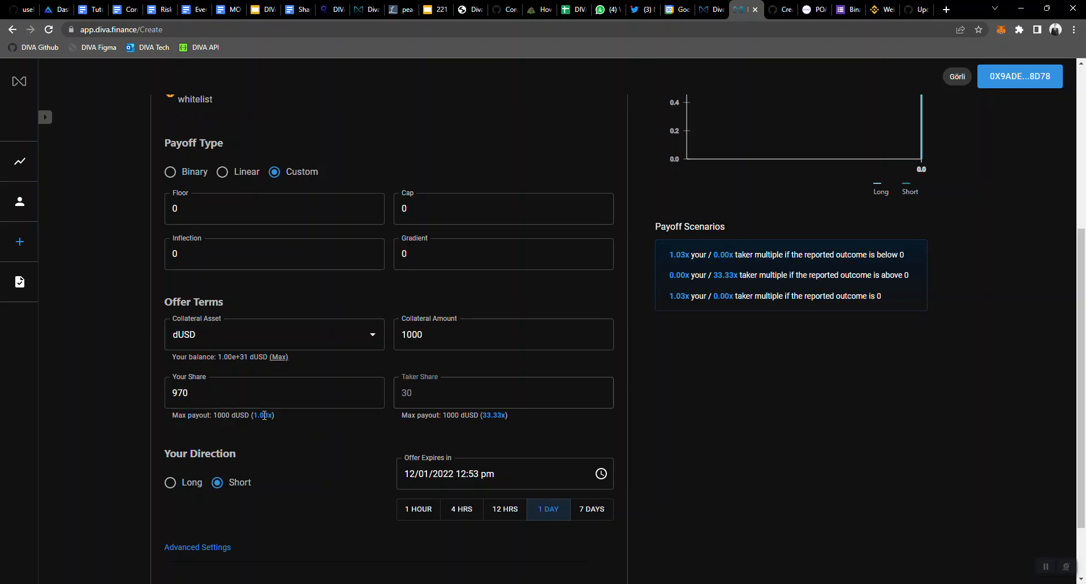
left_click_drag(268, 416, 268, 415)
left_click(153, 411)
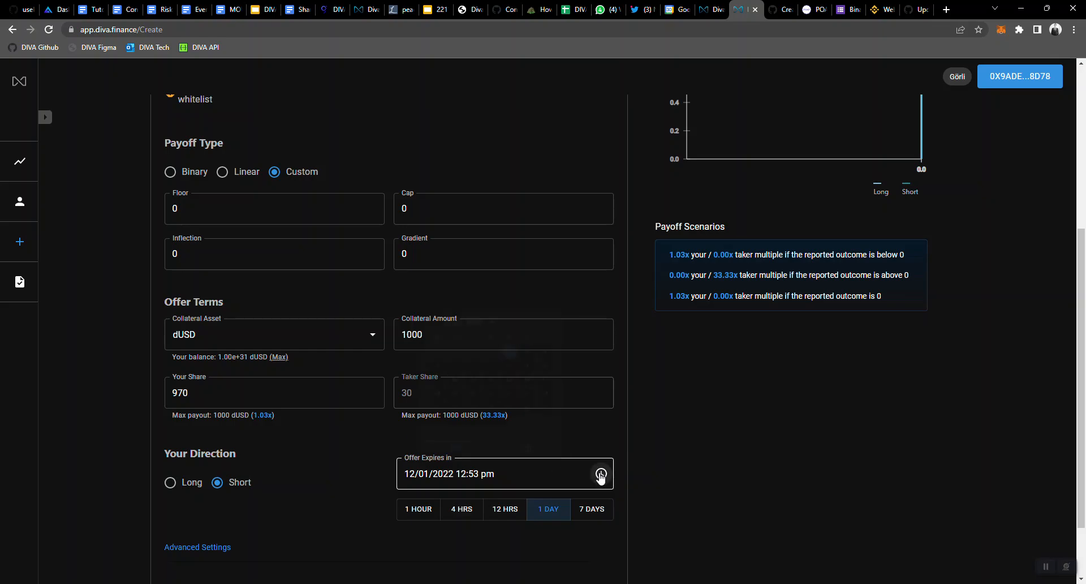
Set the offer's expiry to 12/31/2022 08:00 pm.
left_click(601, 474)
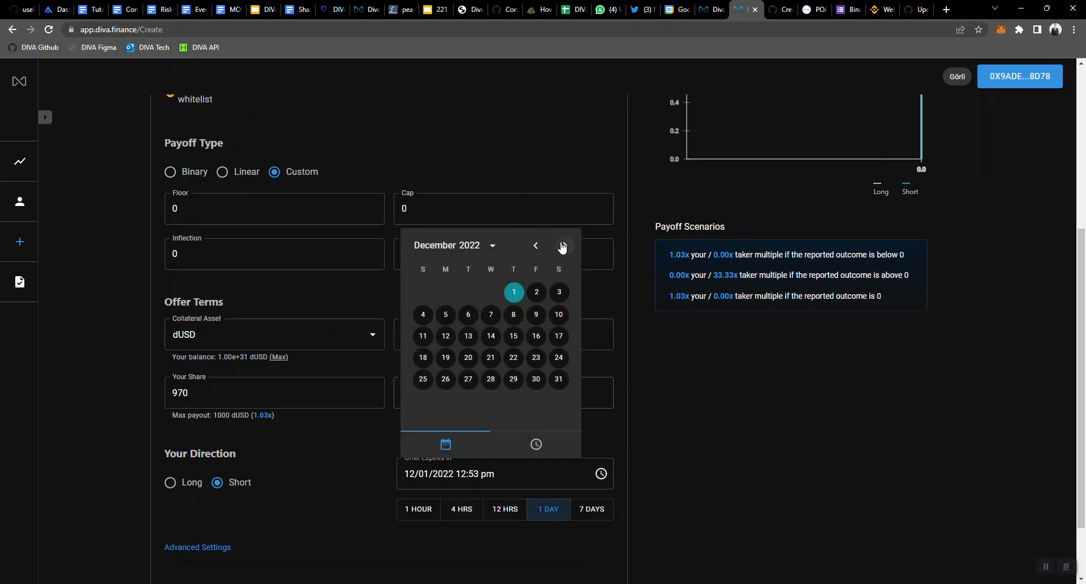
left_click(557, 380)
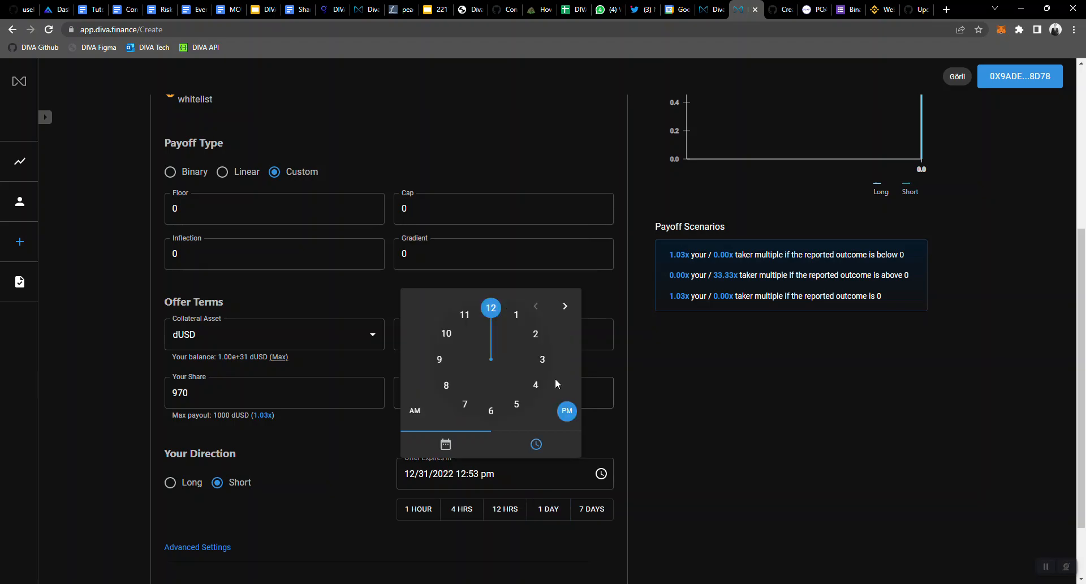
left_click(446, 390)
left_click(487, 309)
left_click(472, 473)
type("00")
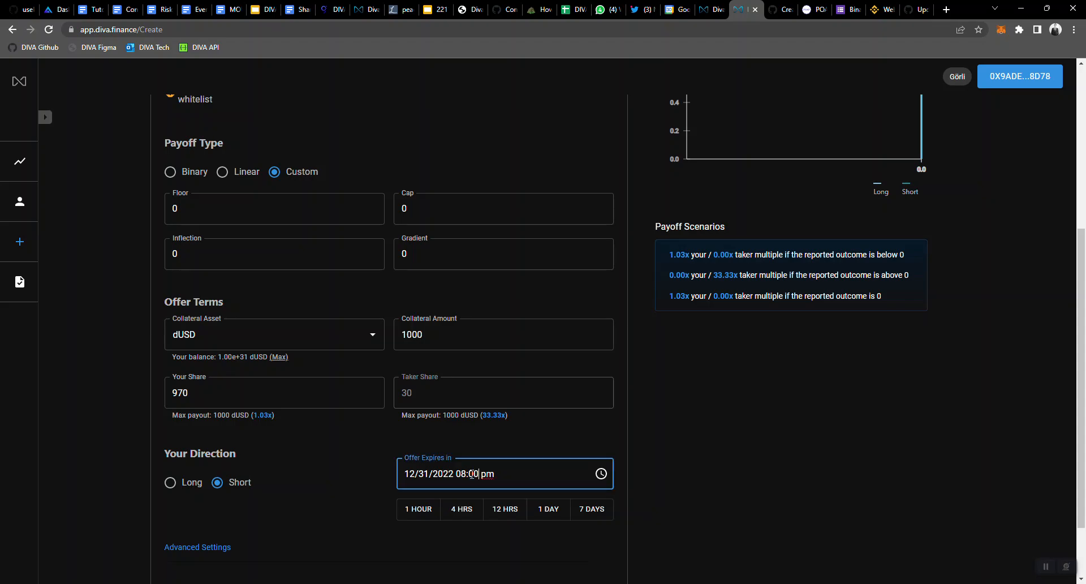
left_click(622, 478)
Complete the pool configuration and proceed to the Oracle stage of the offer.
scroll(627, 451, "down", 1)
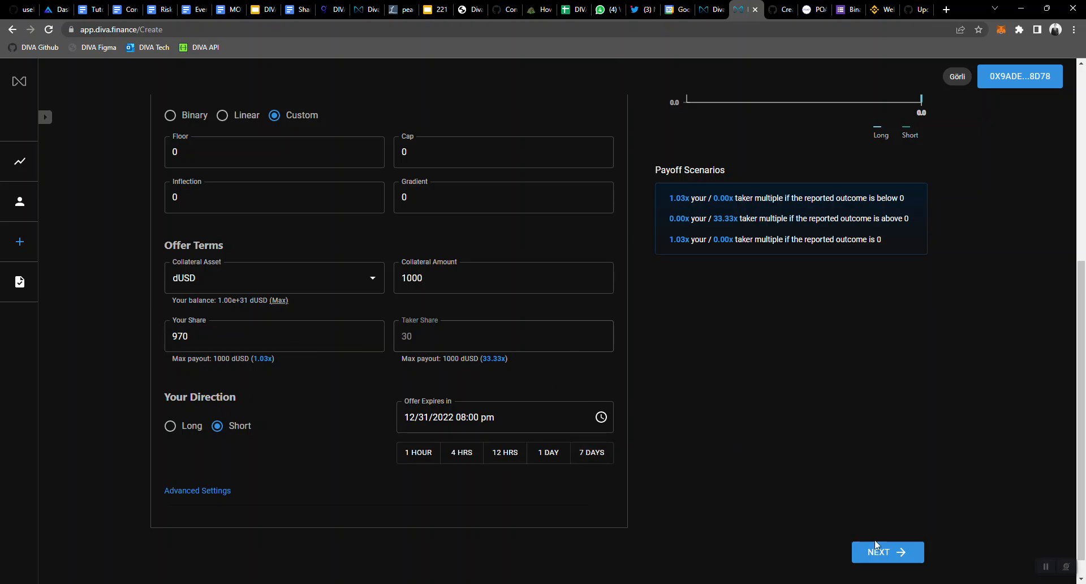
scroll(725, 502, "up", 1)
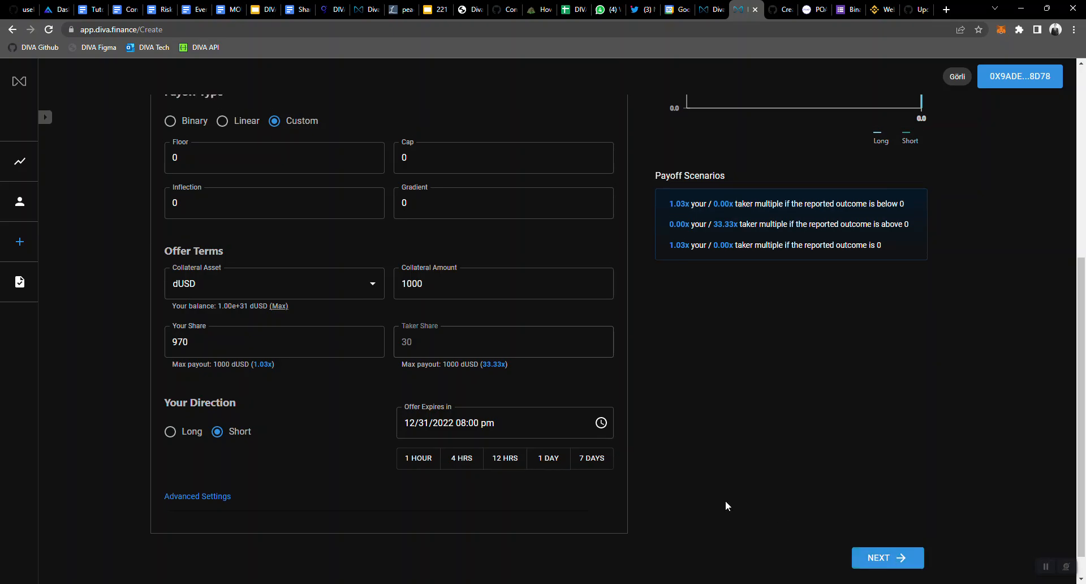
scroll(790, 543, "down", 2)
left_click(871, 529)
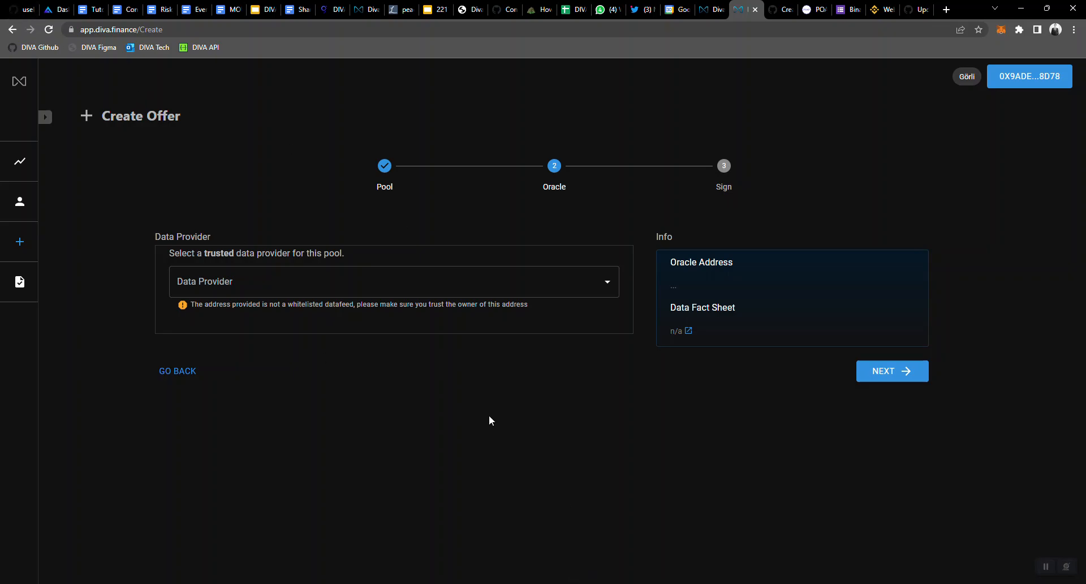
Set the data provider to the actual Tellor oracle address from the deployment notes, 0x9959f7f8eFa6B77069e817c1Af97094A9CC830FD, and continue to the Sign stage.
mouse_move(560, 582)
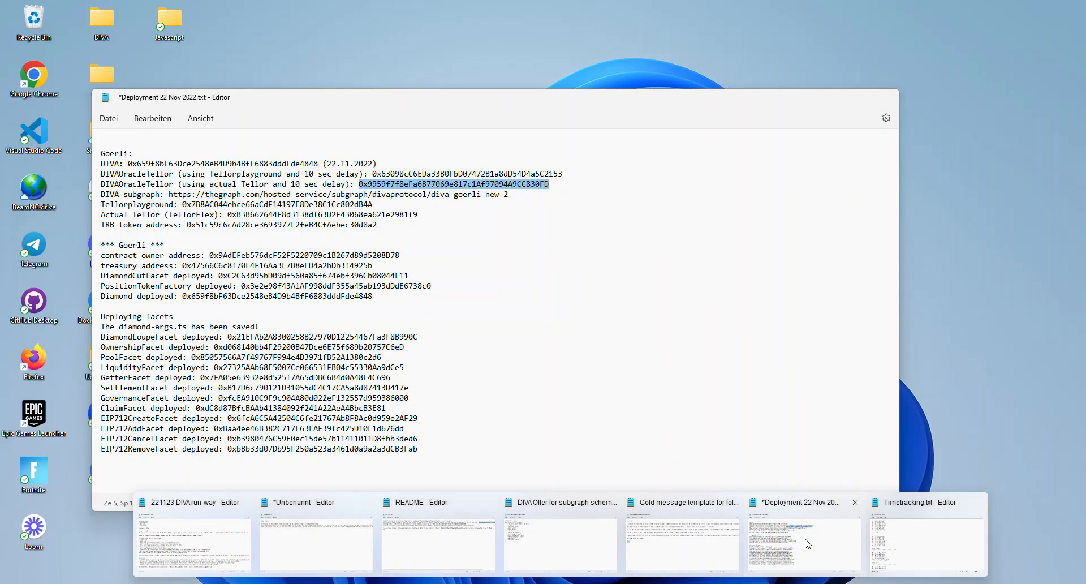
left_click(805, 543)
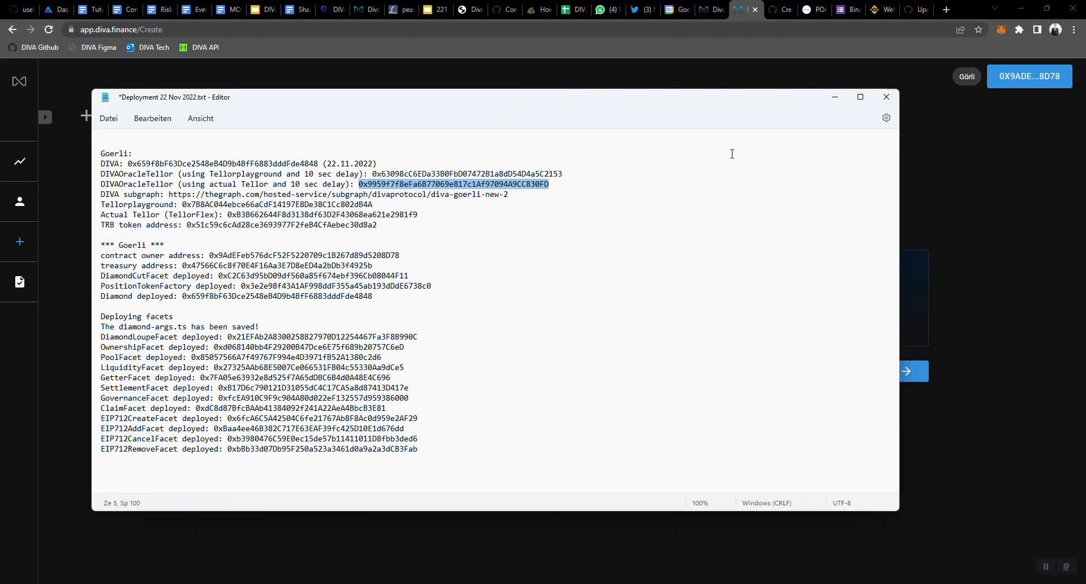
left_click(827, 101)
left_click(444, 285)
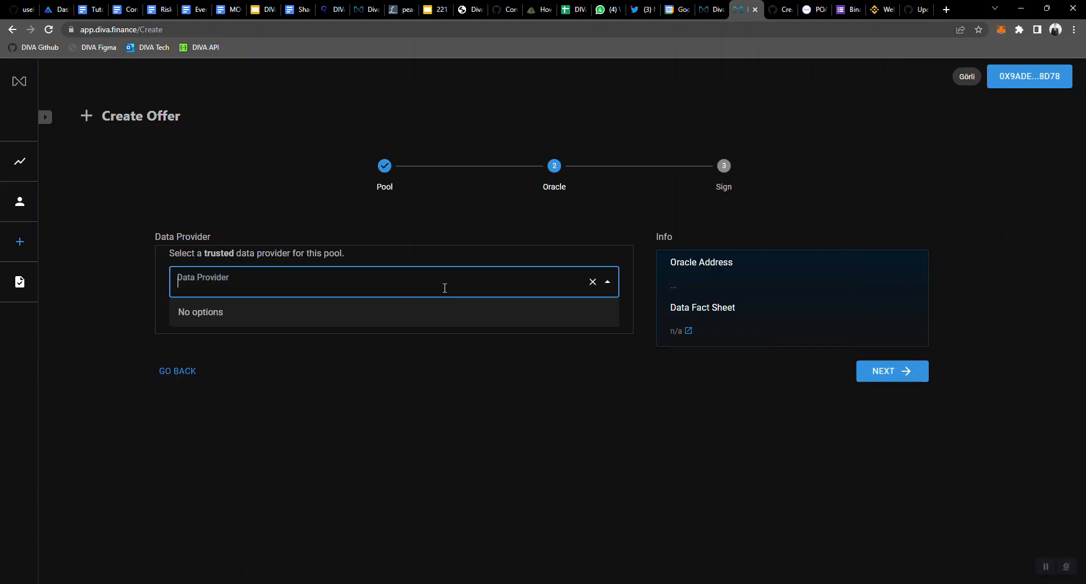
type("0x9959f7f8eFa6B77069e817c1Af97094A9CC830FD")
left_click(613, 213)
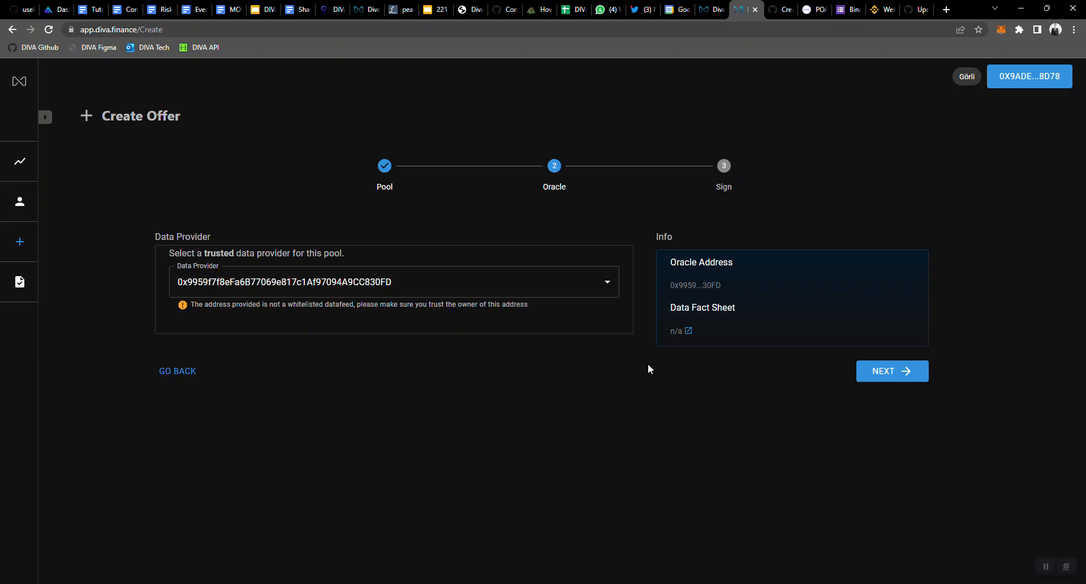
left_click(871, 373)
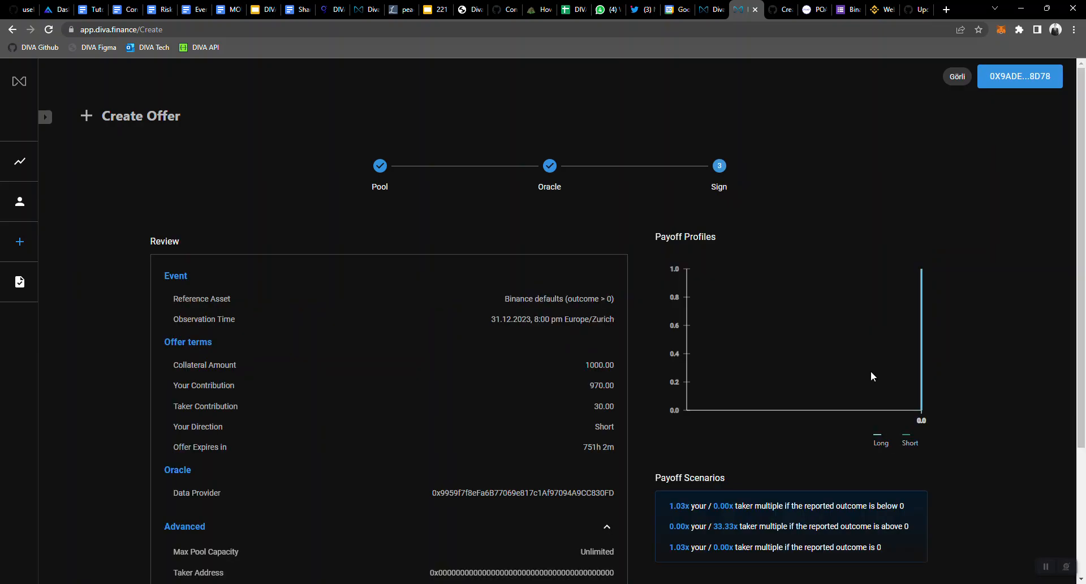
Review the offer terms, examining the collateral amount, both parties' contributions and the maker's direction.
scroll(643, 403, "down", 1)
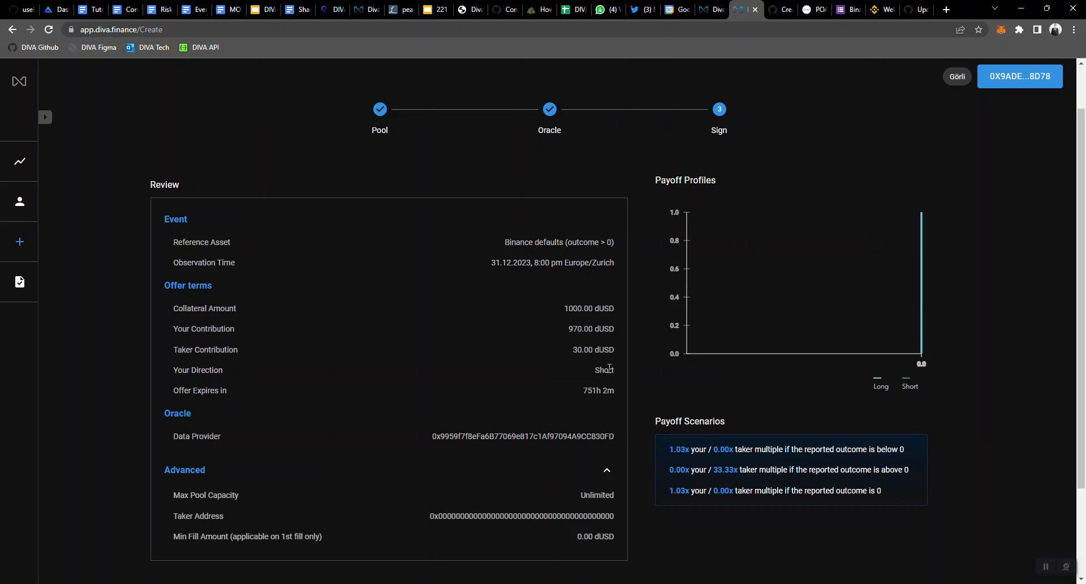
left_click_drag(569, 328, 615, 349)
left_click(597, 350)
left_click_drag(573, 349, 614, 349)
left_click(587, 333)
left_click_drag(565, 308, 614, 307)
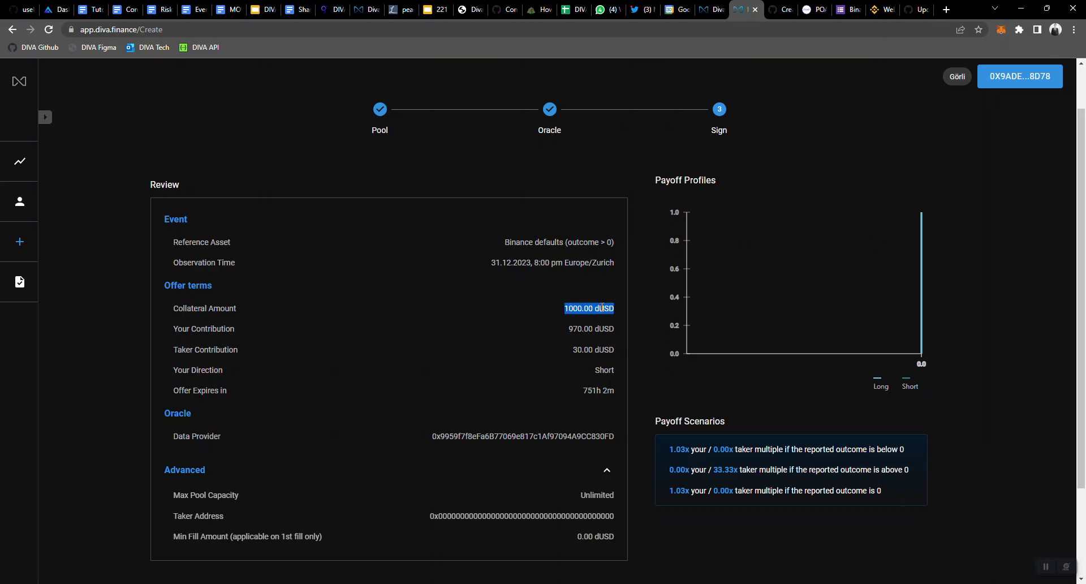
left_click(620, 339)
double_click(600, 367)
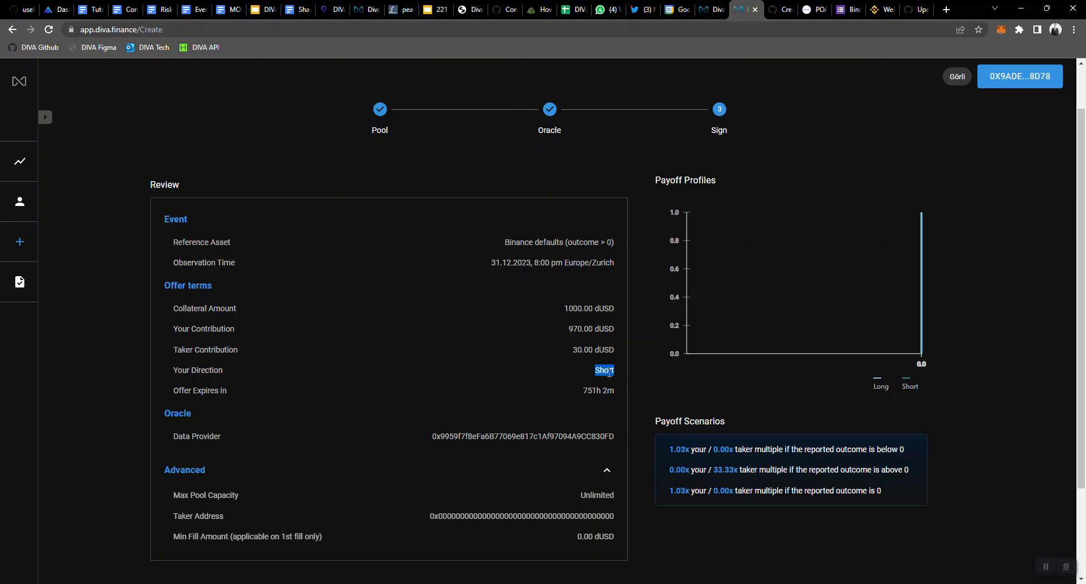
double_click(579, 308)
left_click(606, 370)
Create the offer, read through the MetaMask signature request to its end and sign it.
scroll(634, 384, "down", 2)
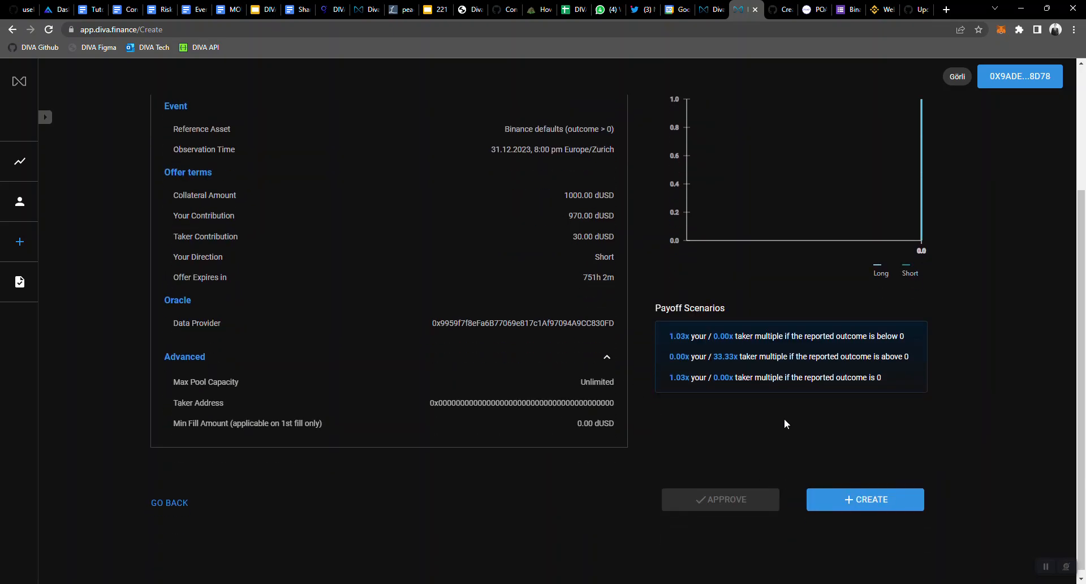
left_click(841, 506)
left_click(833, 496)
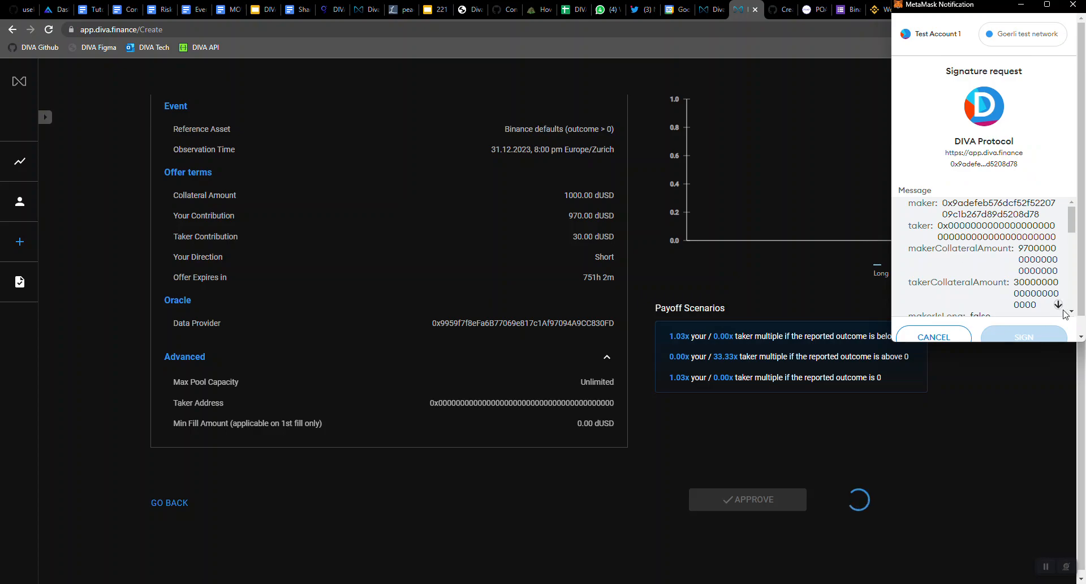
left_click(1057, 305)
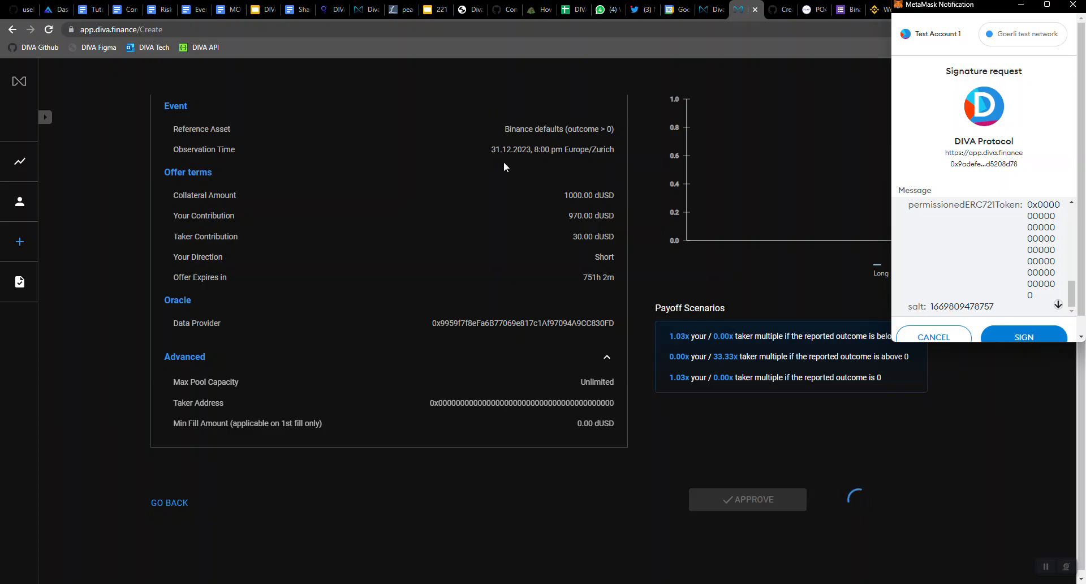
left_click(999, 337)
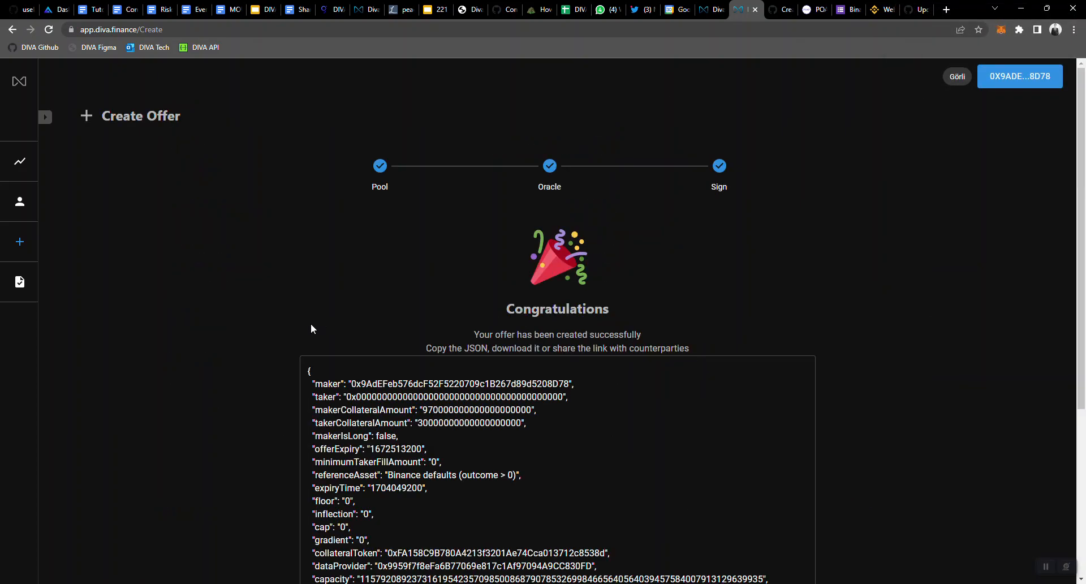
Download the created offer as a JSON file and copy its shareable link.
scroll(218, 333, "down", 4)
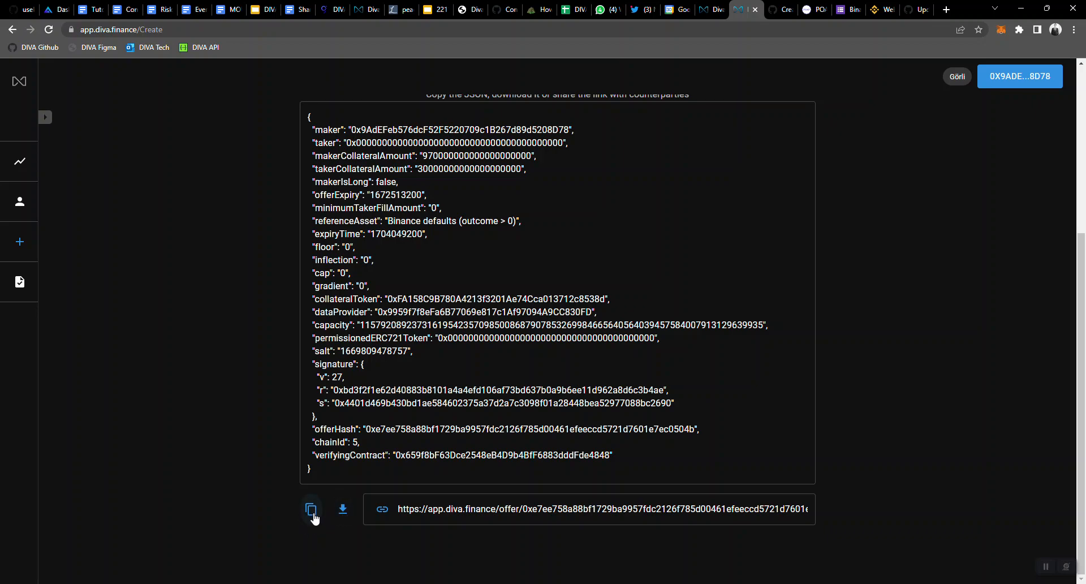
left_click(341, 509)
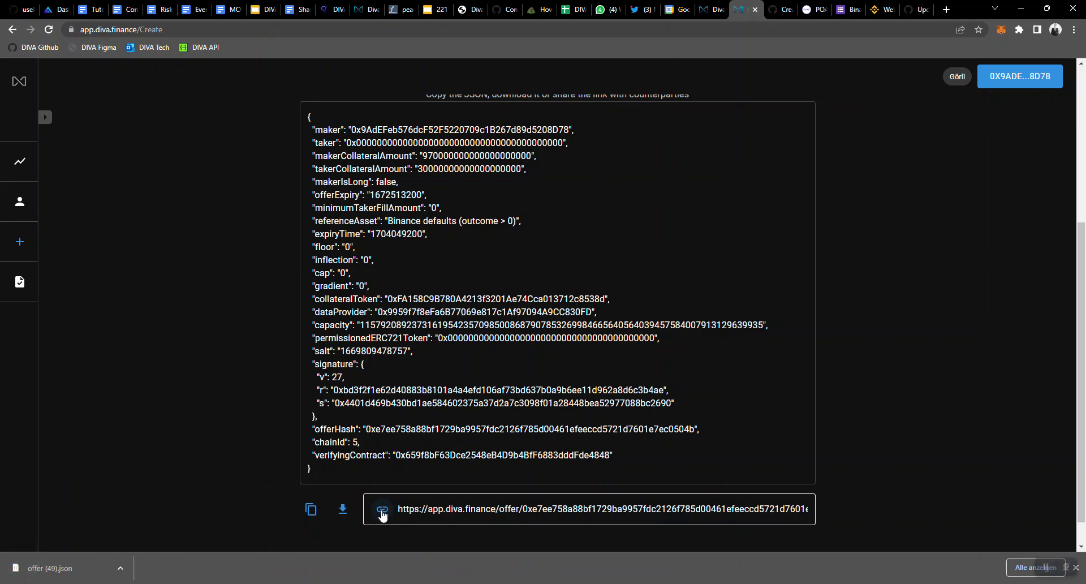
left_click(382, 510)
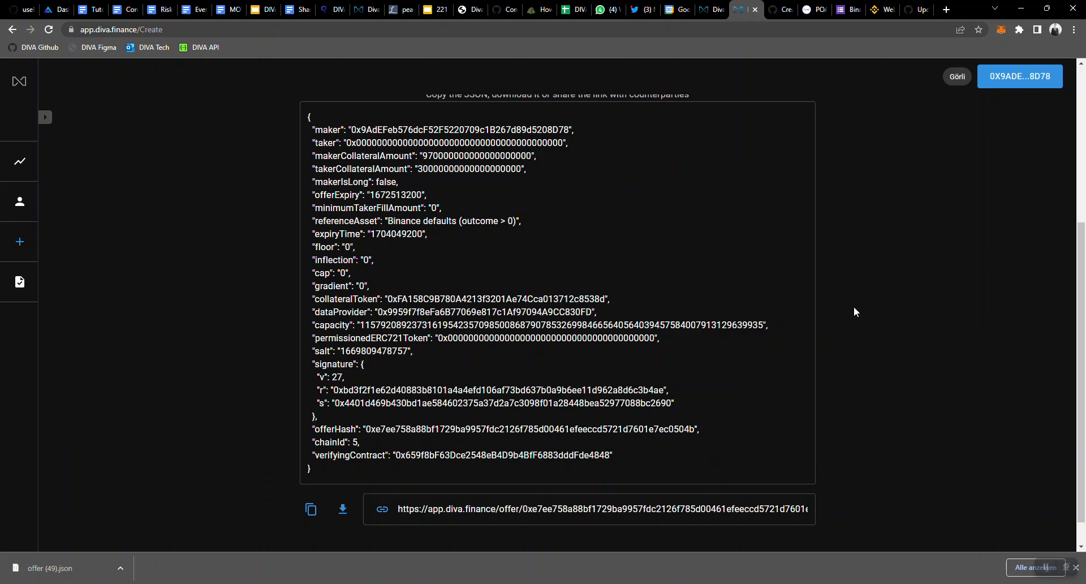
Load the copied offer link in the browser tab that already shows another DIVA offer.
left_click(708, 11)
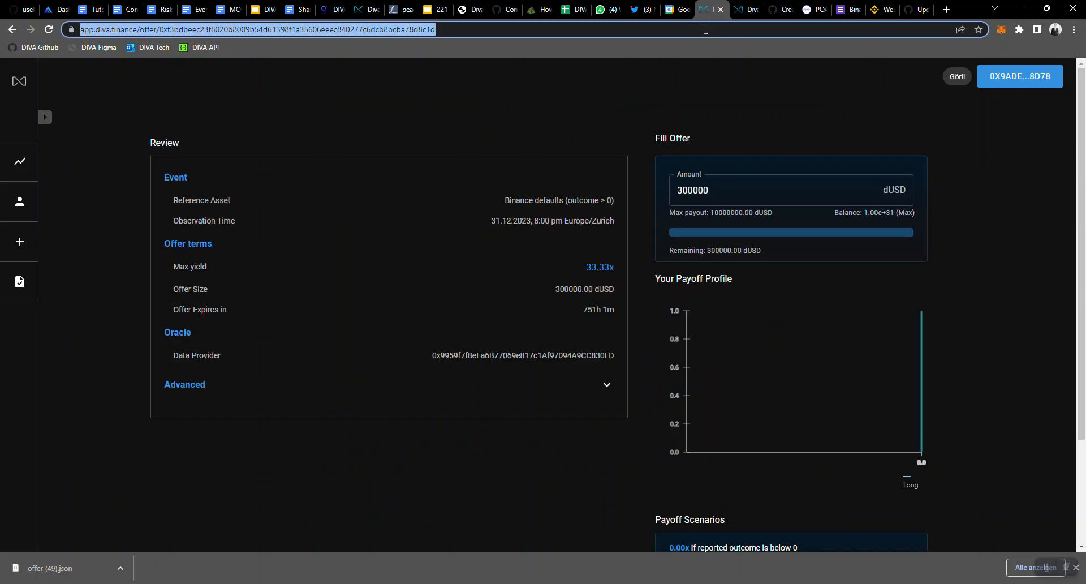
key("ctrl+v")
key("Return")
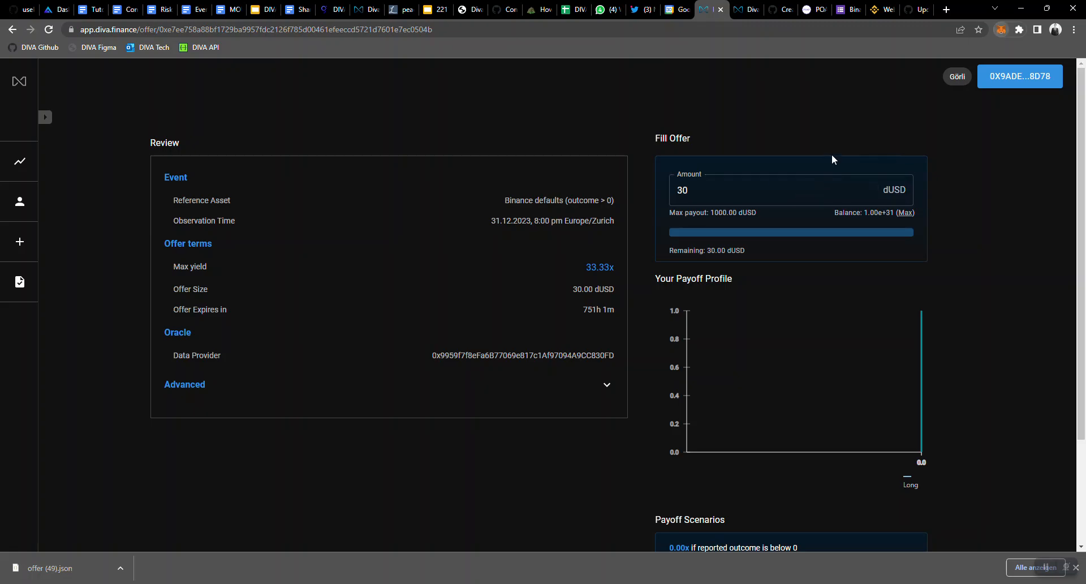
Switch the active MetaMask account to DIVA Treasury Test to act as the offer's taker.
left_click(1000, 29)
left_click(986, 65)
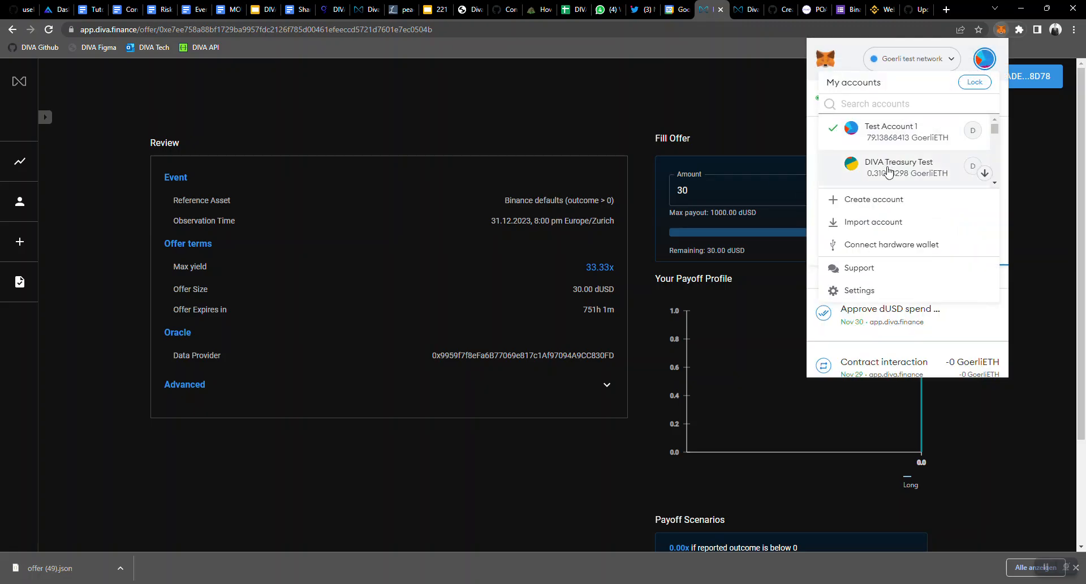
left_click(892, 167)
left_click(714, 129)
Examine the taker's view of the offer: fill amount, reference asset, max yield and max payout.
double_click(682, 190)
left_click(639, 242)
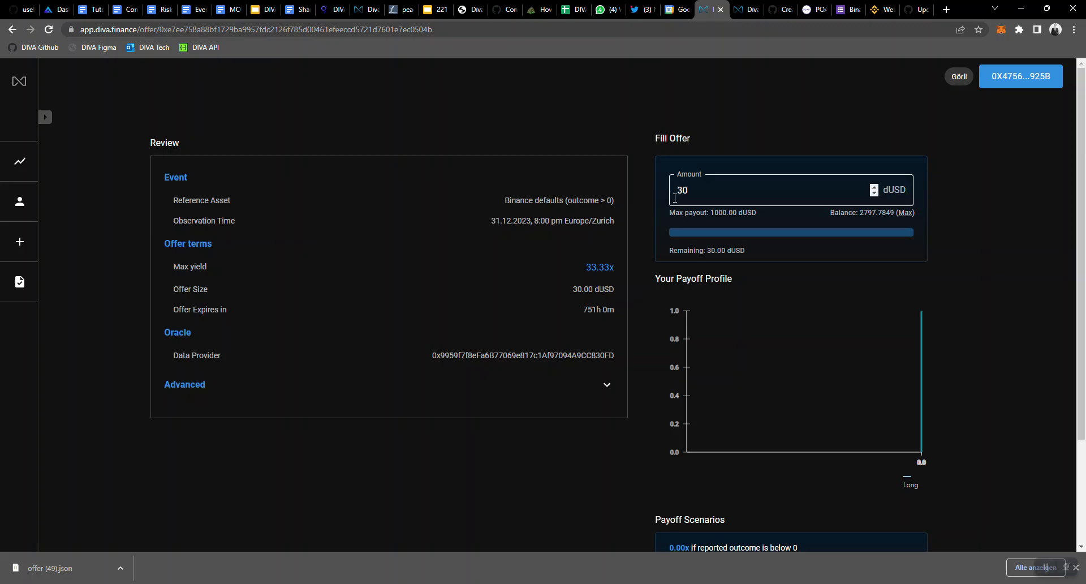
left_click_drag(504, 200, 620, 200)
left_click(619, 201)
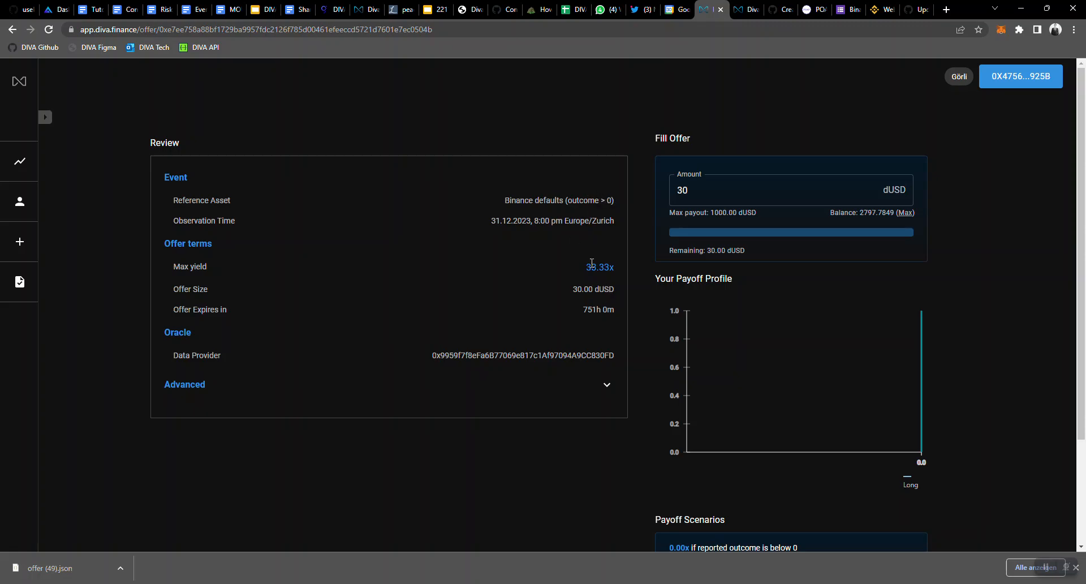
left_click_drag(586, 267, 609, 267)
left_click(609, 267)
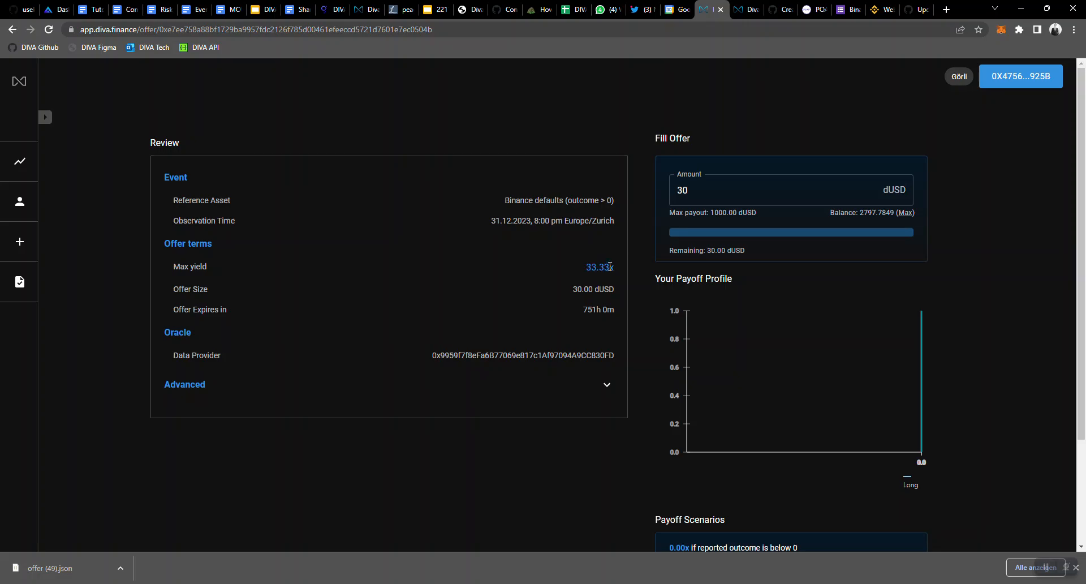
double_click(684, 188)
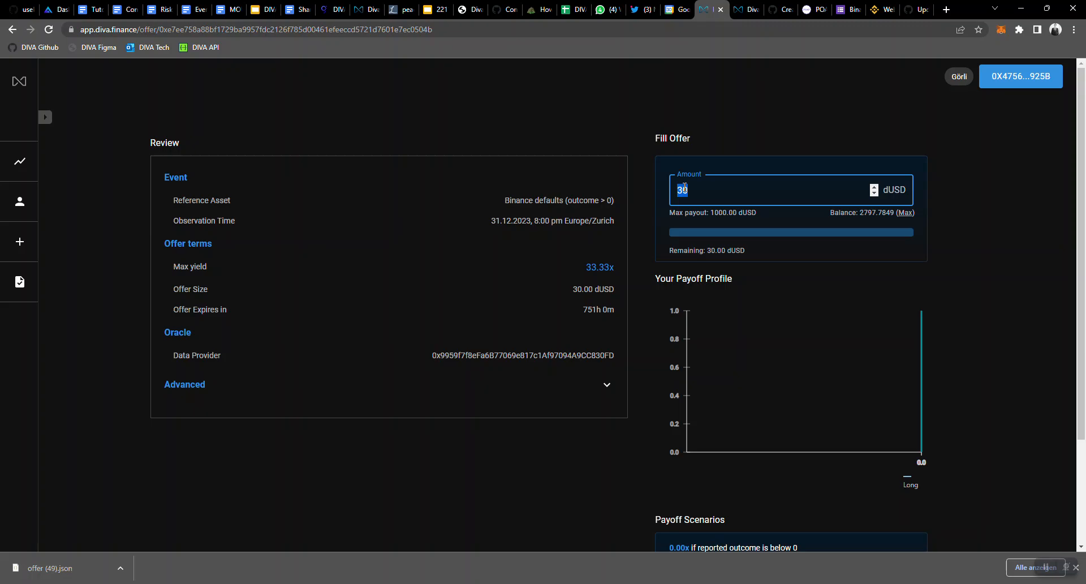
triple_click(717, 213)
left_click(679, 189)
left_click(646, 230)
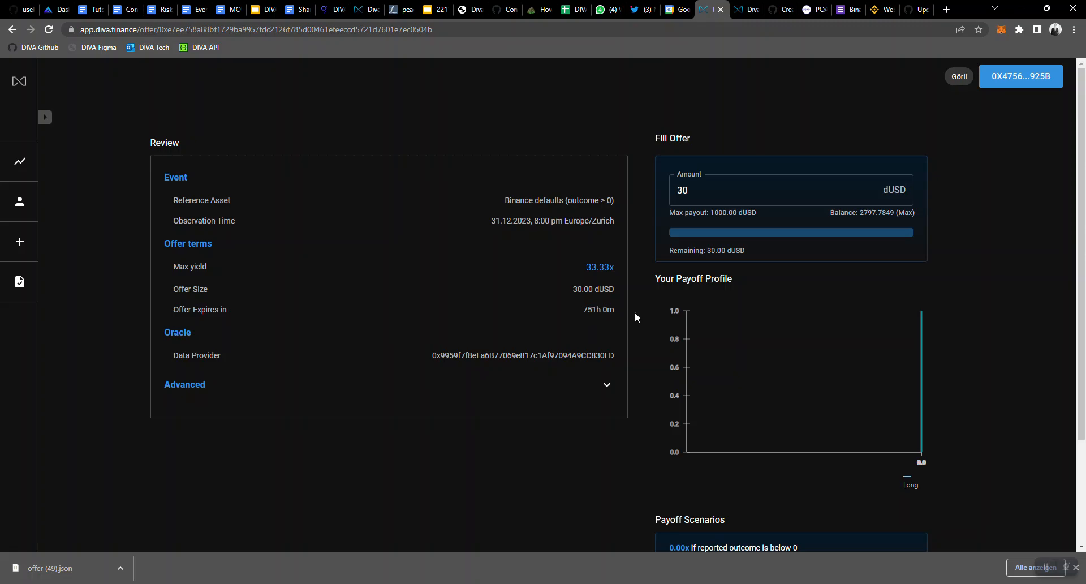
Set the offer's fill amount to 5 dUSD.
double_click(683, 190)
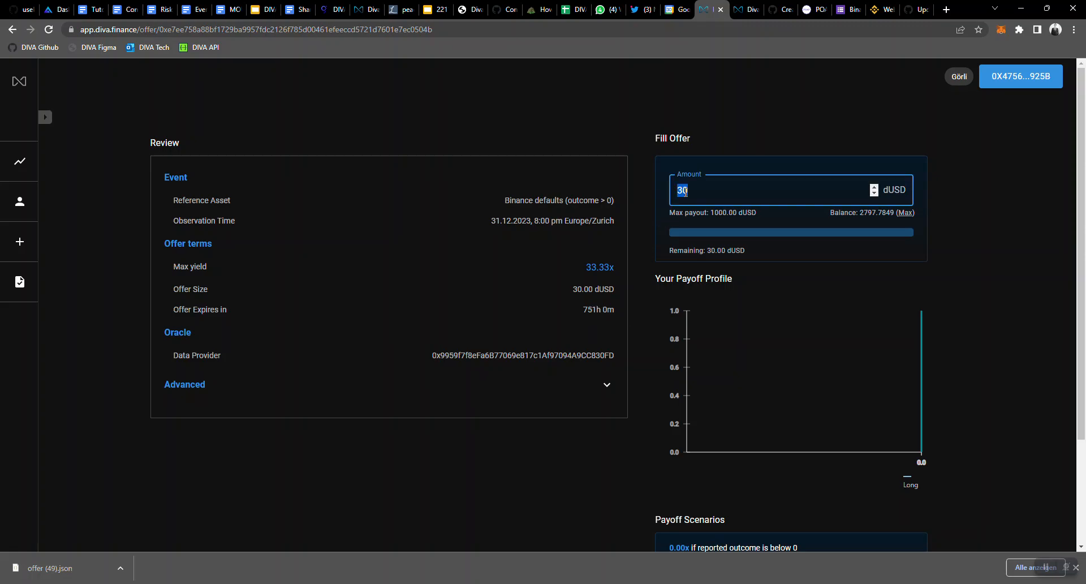
type("5")
left_click(666, 202)
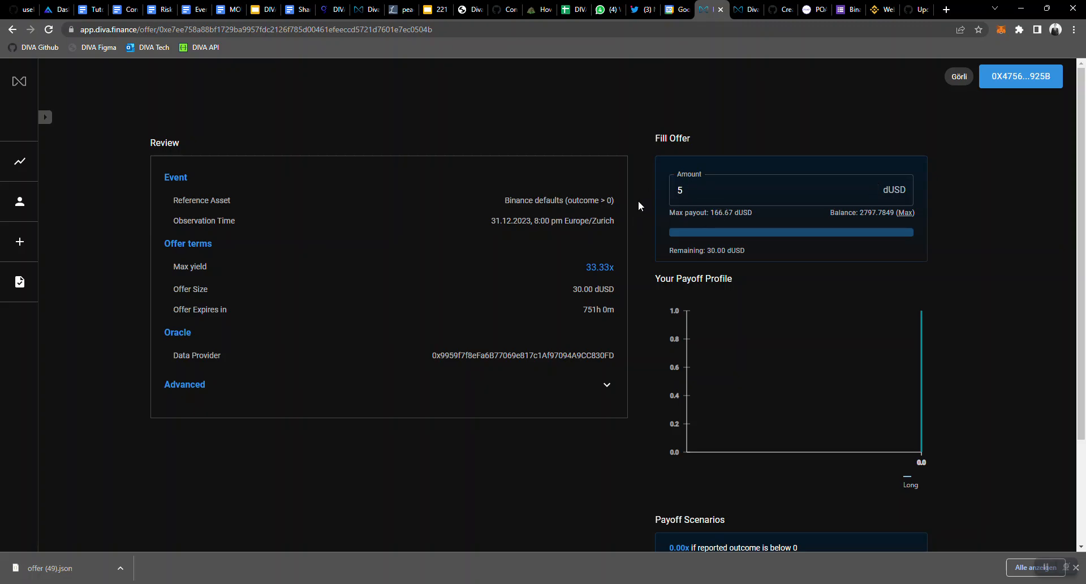
Fill the offer with the entered amount and confirm the transaction in MetaMask.
scroll(639, 206, "down", 3)
left_click(860, 505)
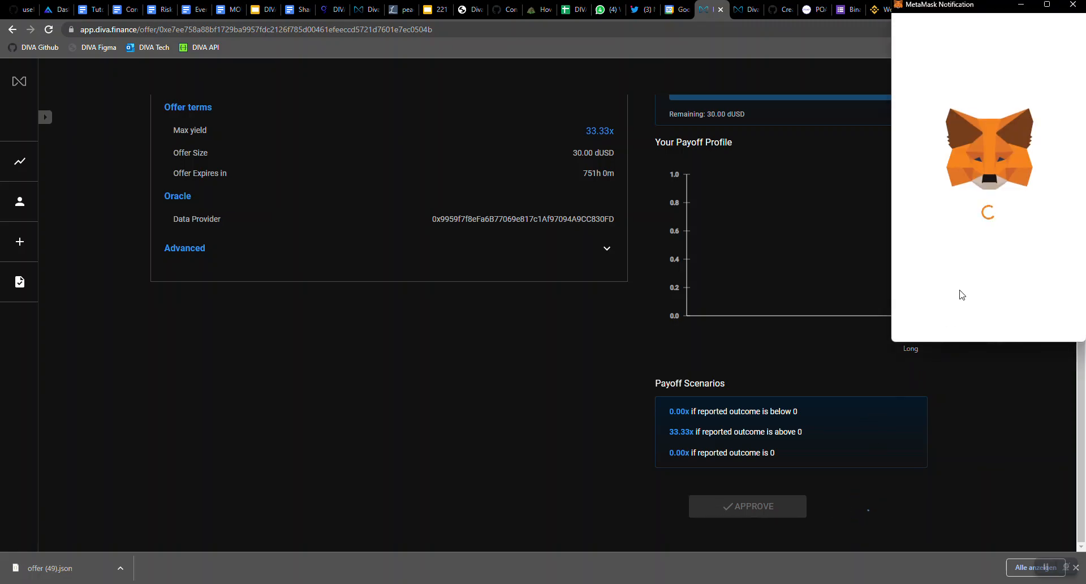
scroll(973, 297, "down", 2)
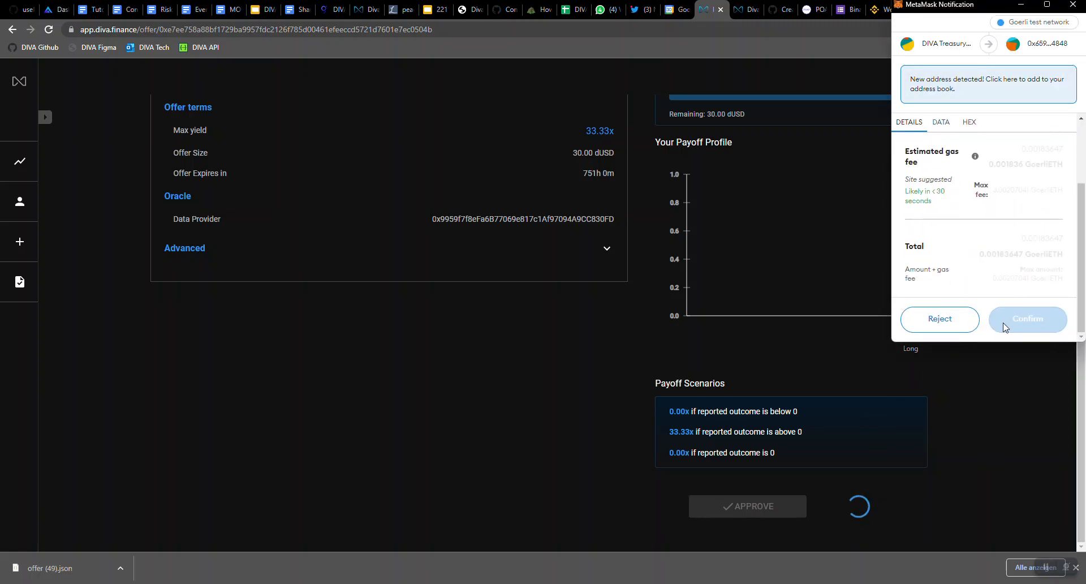
left_click(1003, 322)
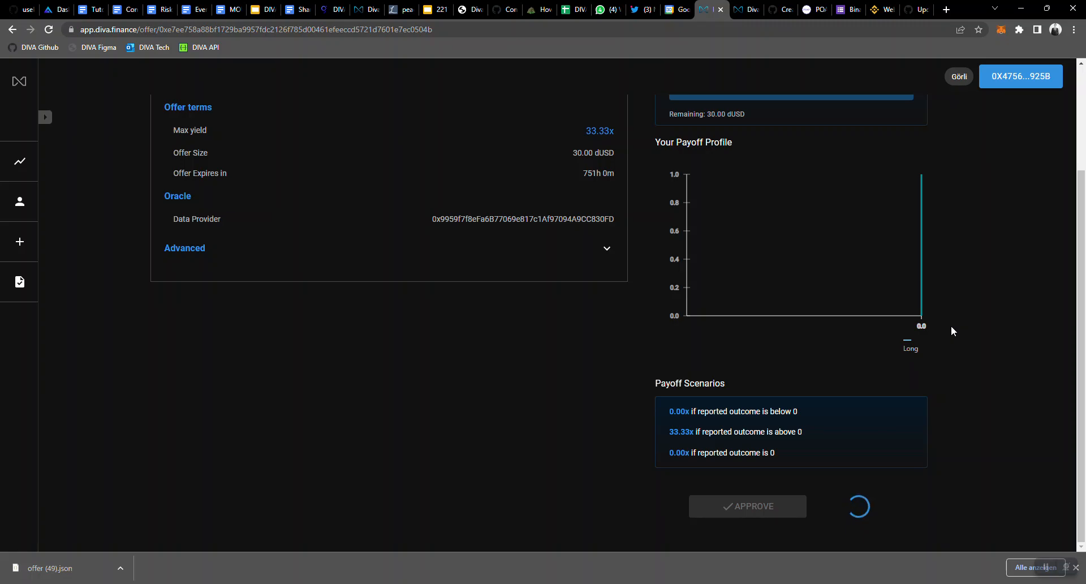
scroll(951, 327, "up", 2)
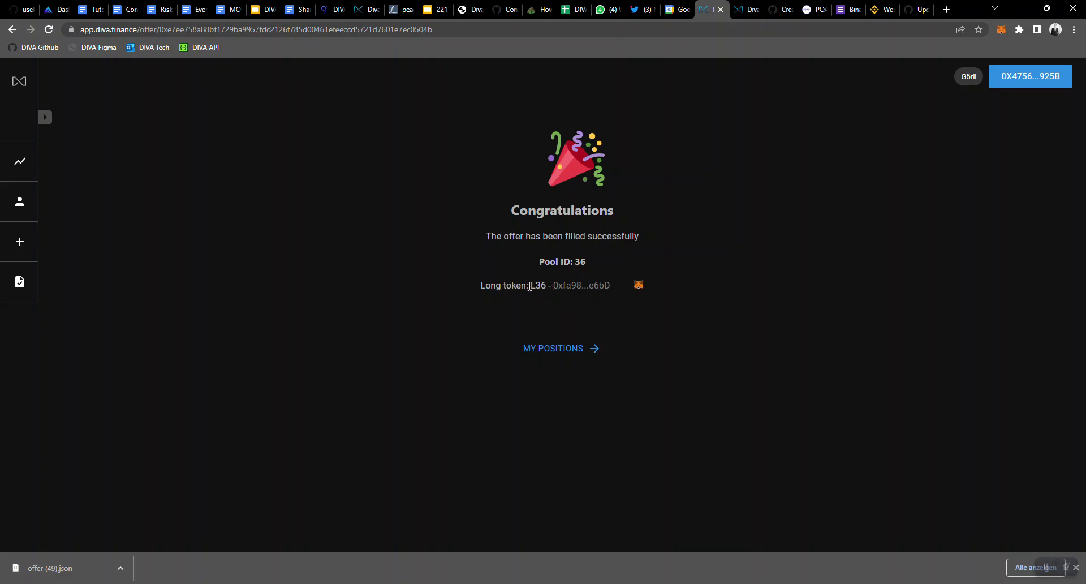
Check the long token name of the filled offer and open the taker's positions dashboard.
left_click_drag(529, 287, 545, 286)
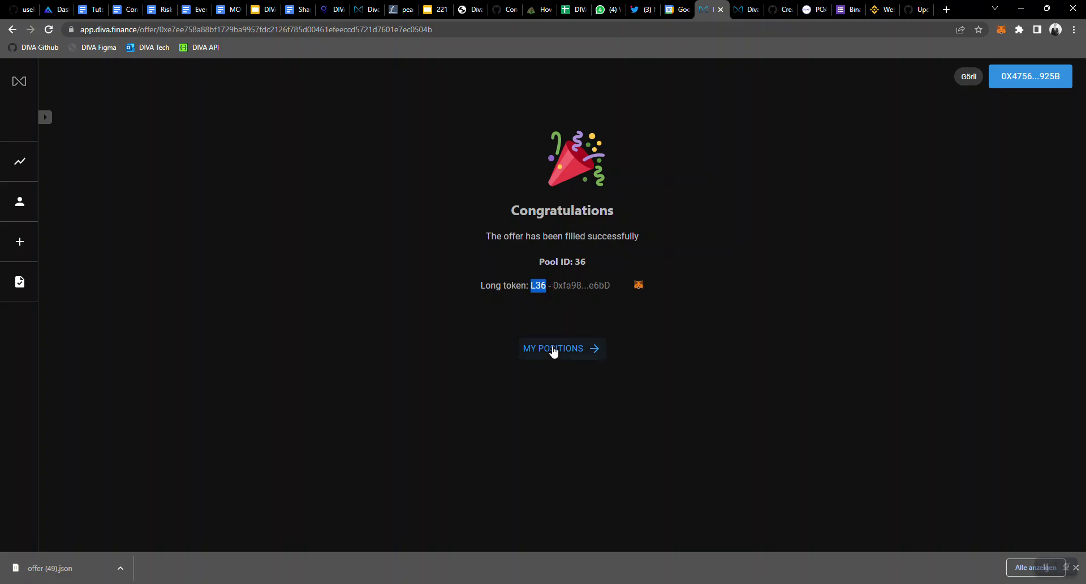
left_click(532, 286)
left_click_drag(536, 285, 546, 285)
left_click(572, 351)
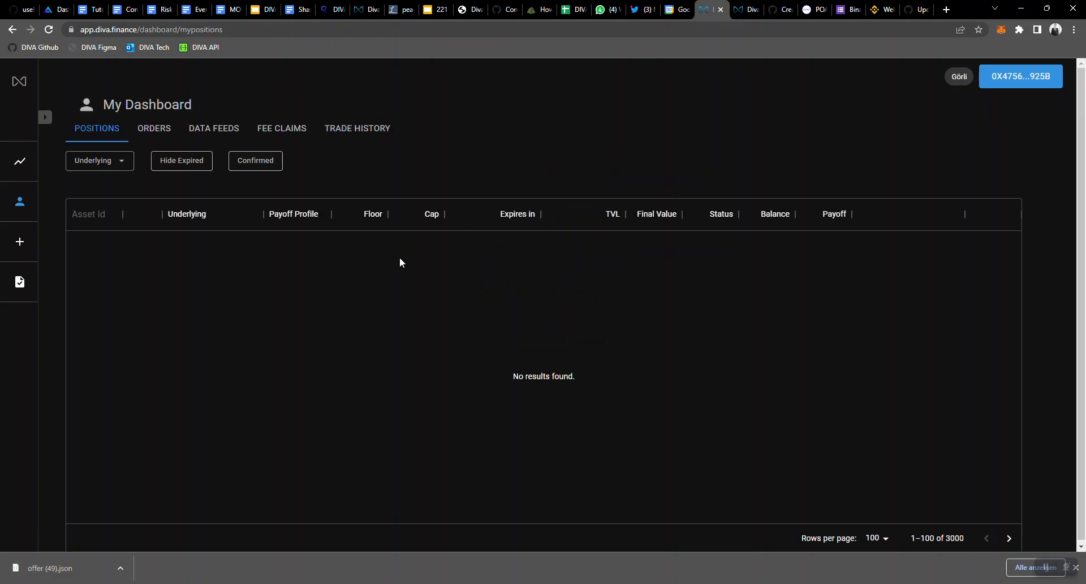